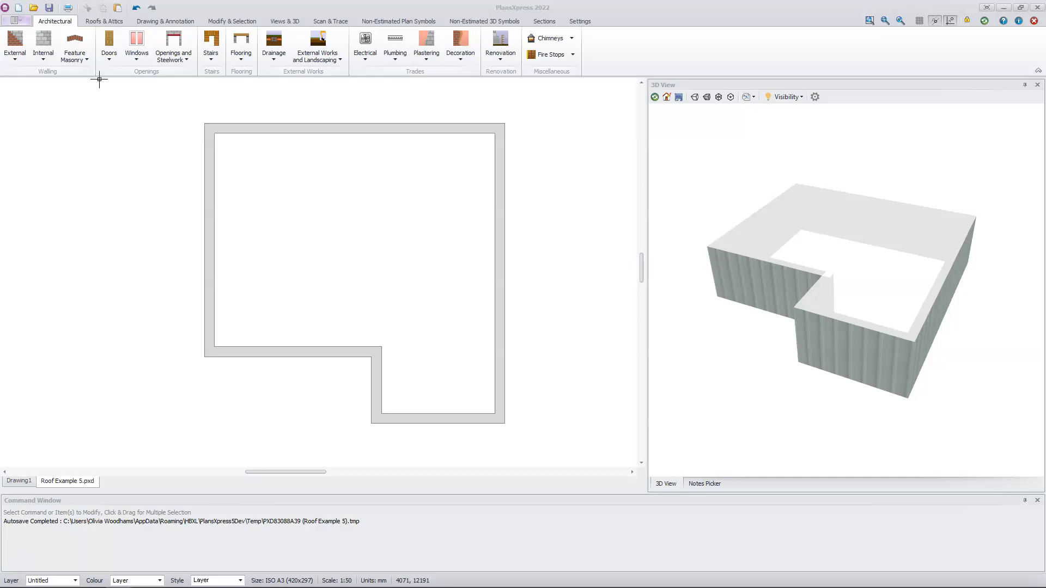
Draw a typical 20 degree lean-to cut roof with default dimensions over the closed circuit of walls, with the eaves along the plan's left wall
left_click(103, 22)
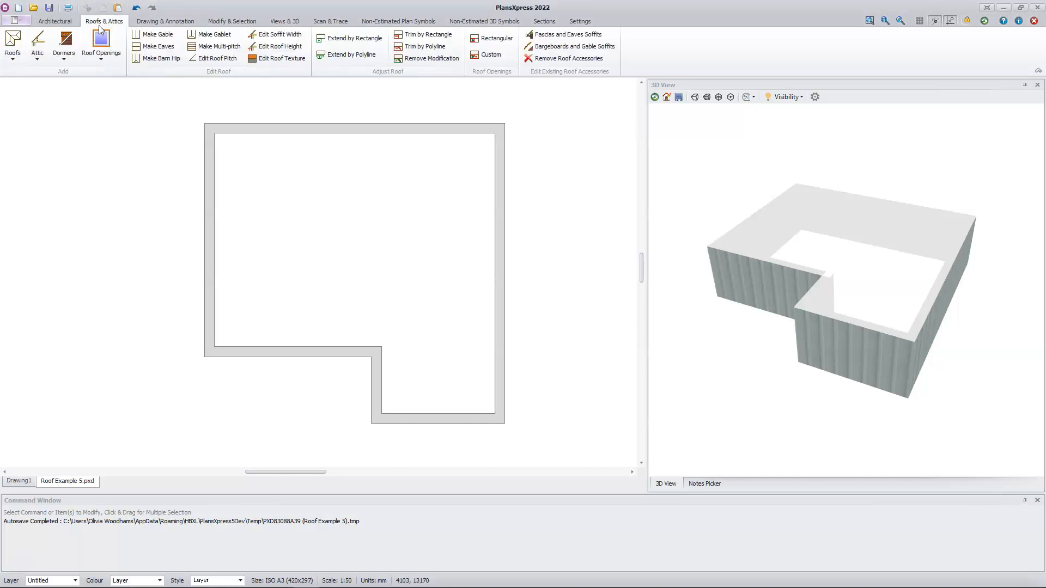
left_click(13, 59)
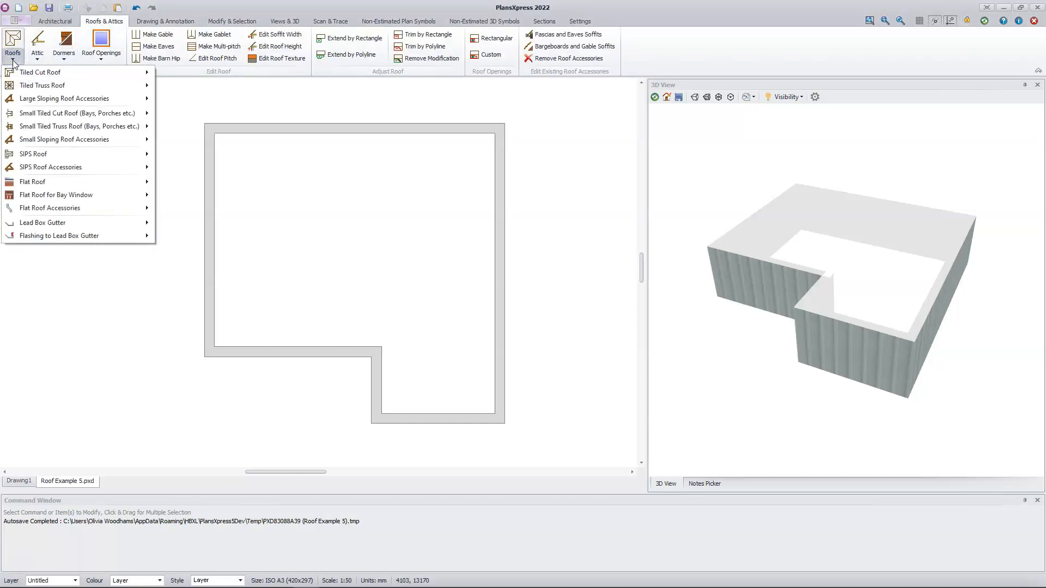
left_click(78, 77)
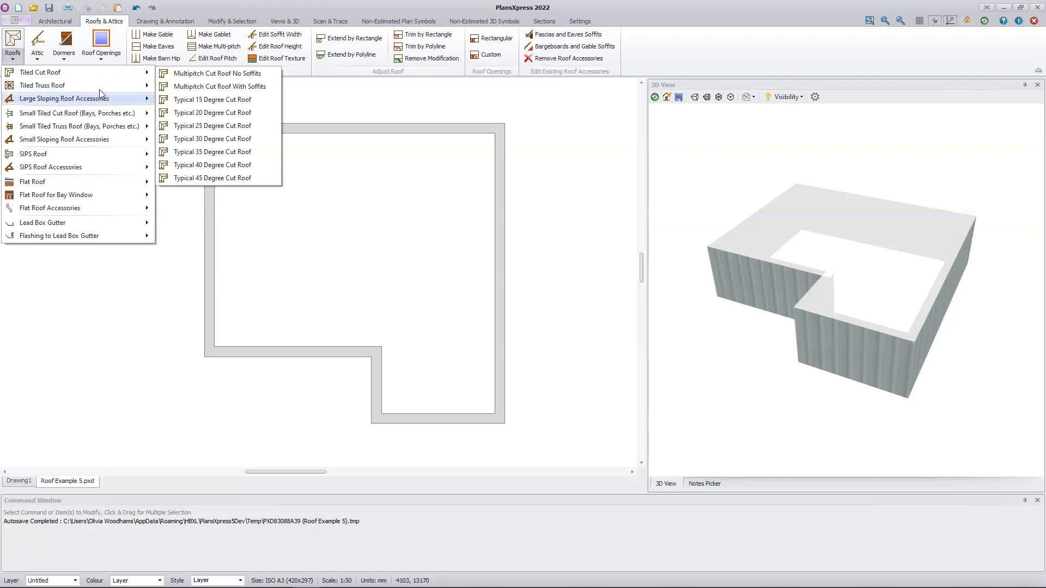
left_click(243, 113)
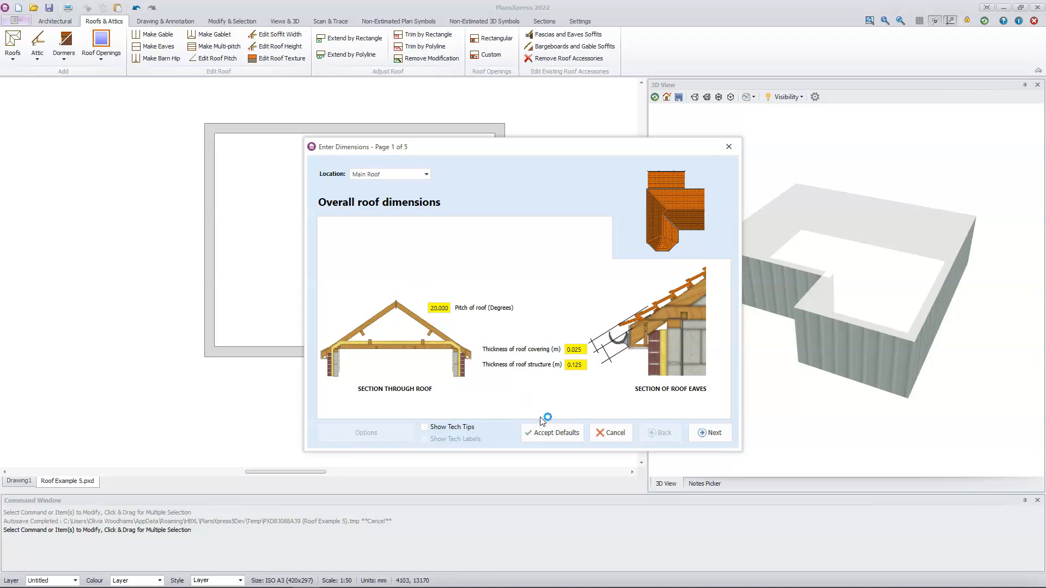
left_click(561, 433)
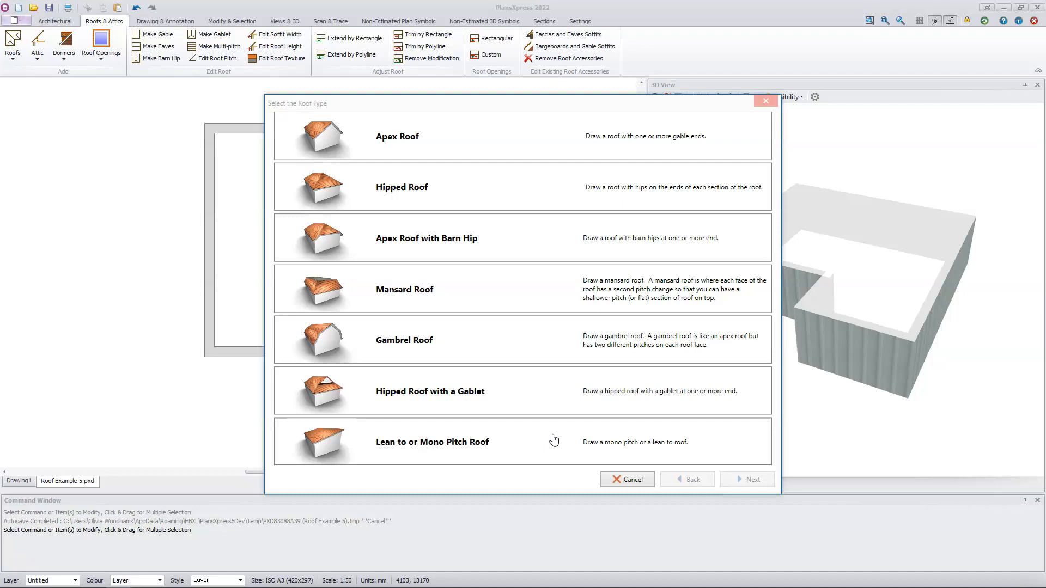
left_click(554, 439)
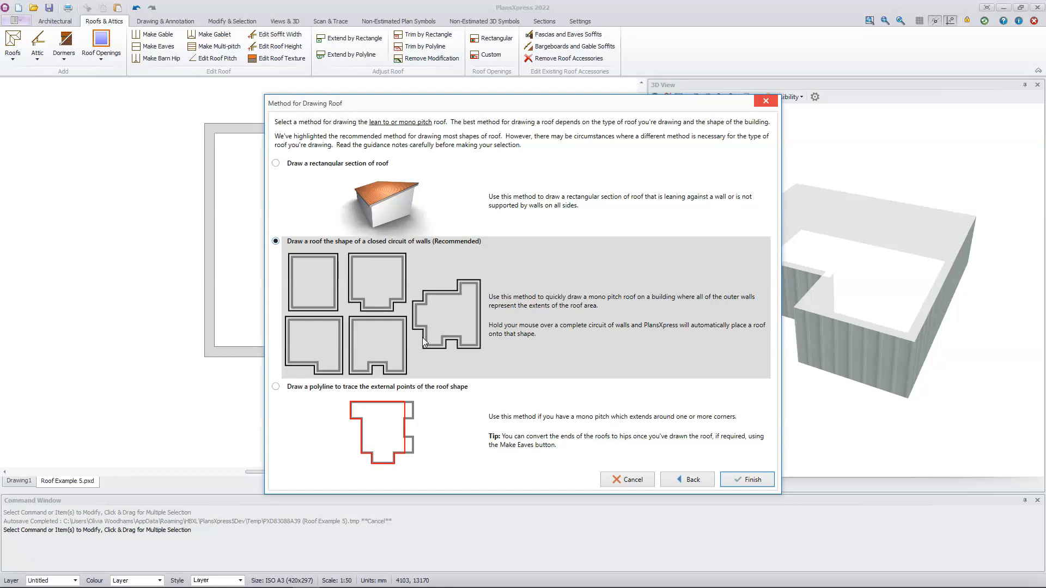
left_click(745, 480)
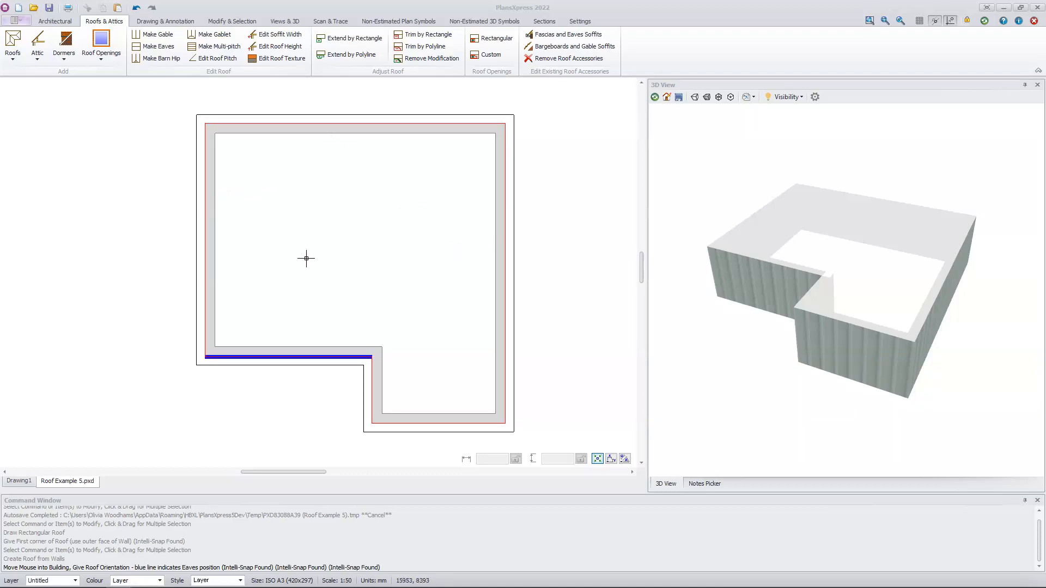
left_click(213, 253)
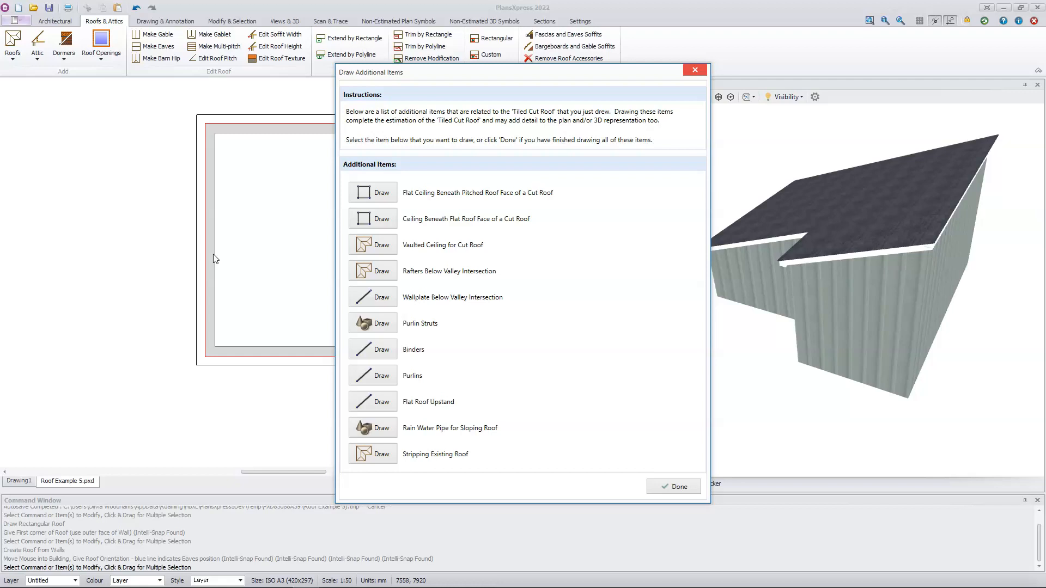
left_click(669, 489)
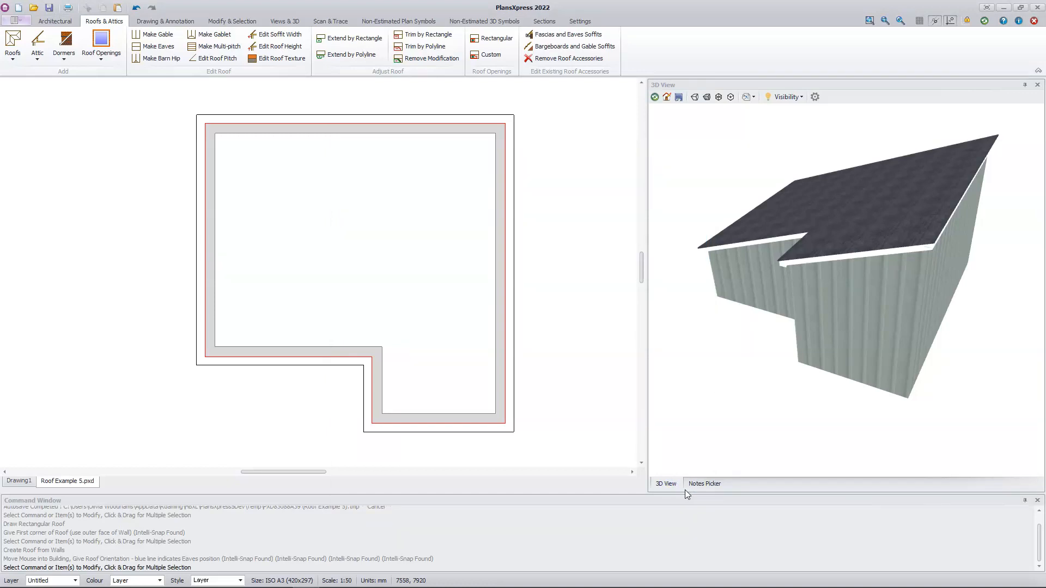
Increase the bargeboard width and apply the bargeboards and gable soffits to the entire section of the lean-to roof
left_click_drag(879, 414, 758, 412)
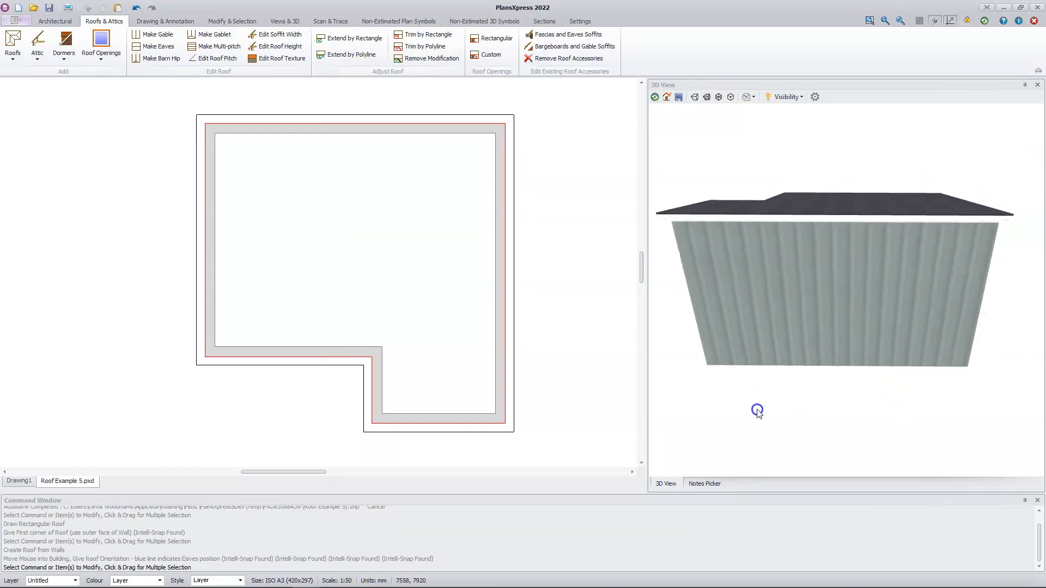
left_click_drag(871, 428, 747, 386)
left_click_drag(756, 325, 759, 350)
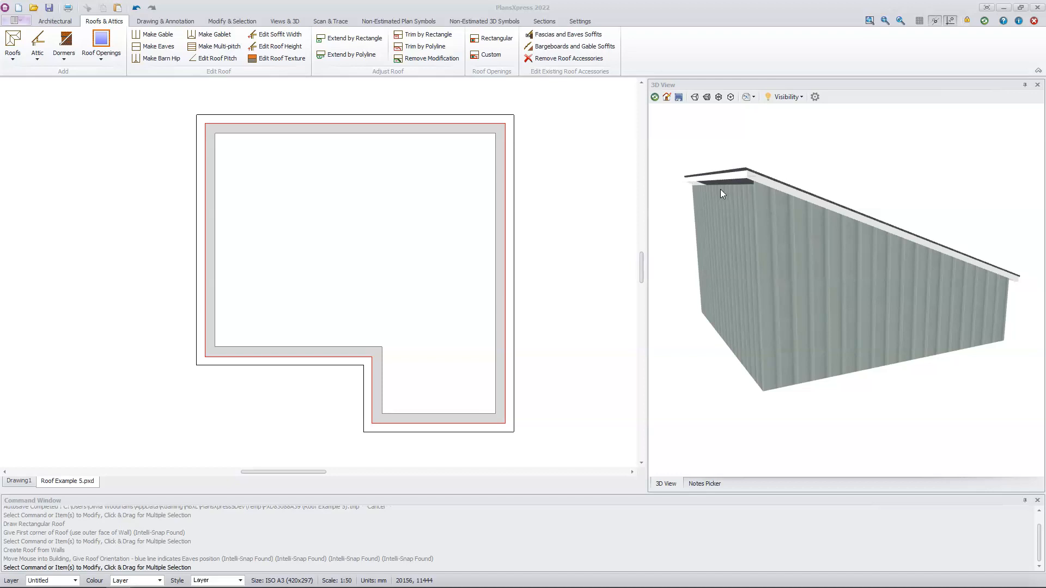
left_click(585, 48)
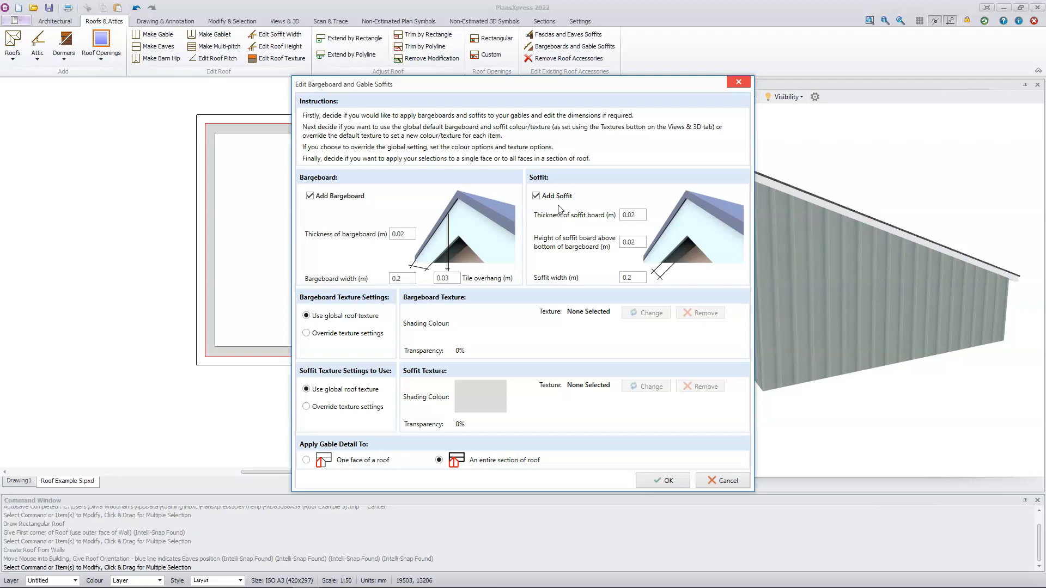
left_click(403, 278)
key("BackSpace")
left_click(675, 481)
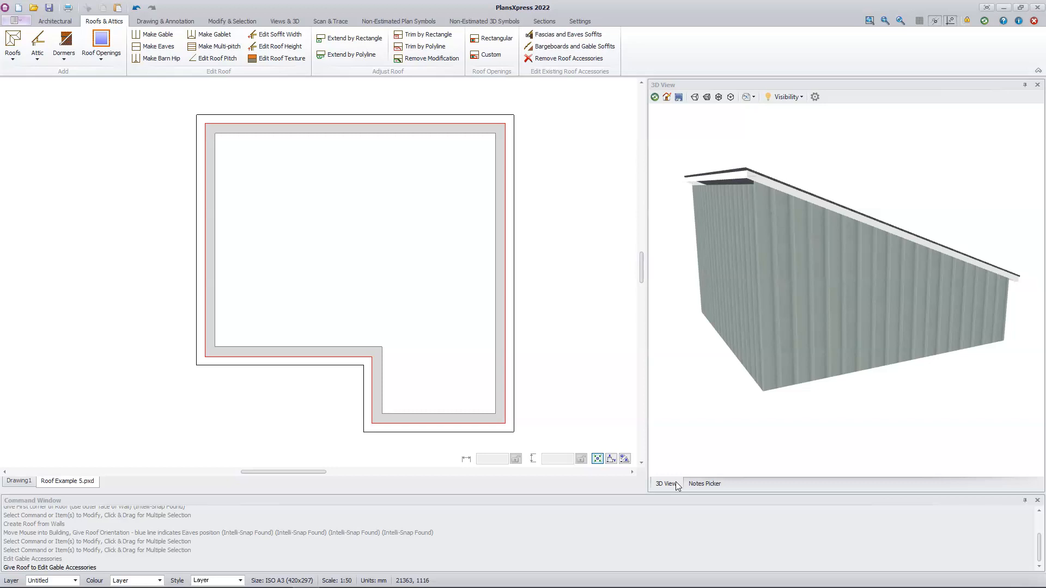
left_click(502, 392)
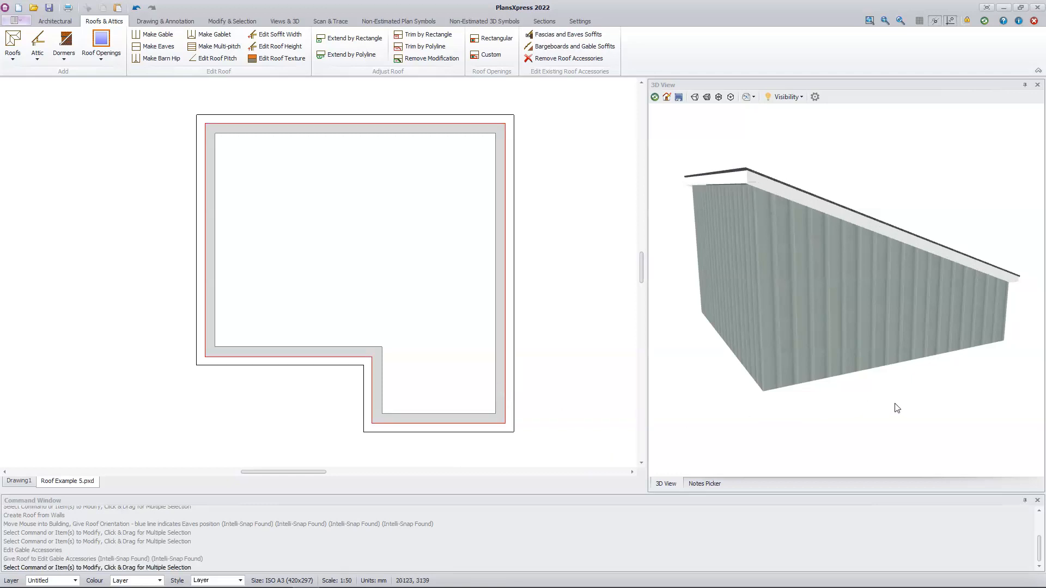
Extend the lean-to roof face by a rectangle that fills the recess at the plan's lower-left corner
left_click(936, 401)
left_click_drag(935, 400, 890, 407)
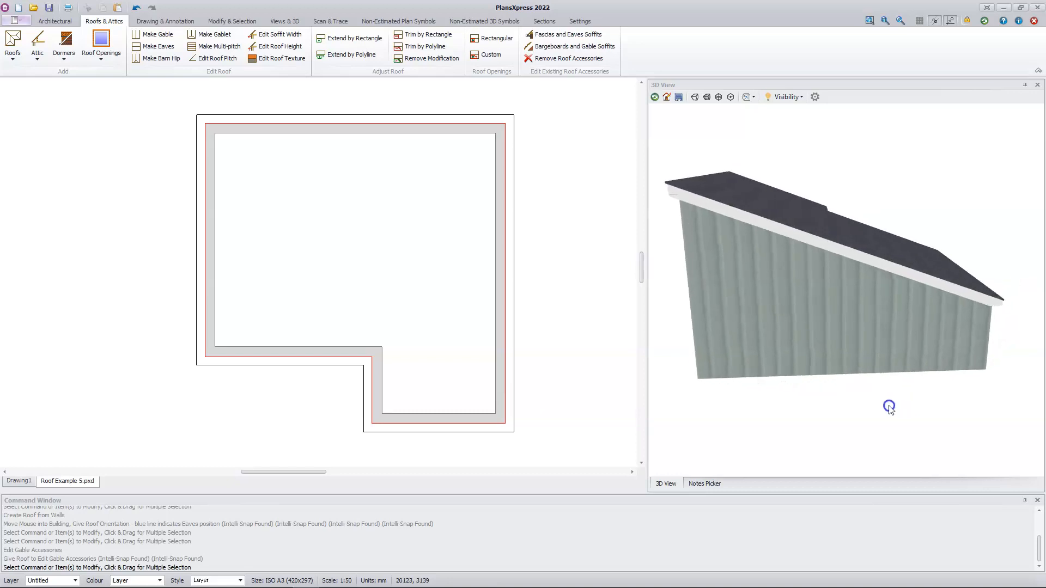
left_click_drag(691, 406, 942, 402)
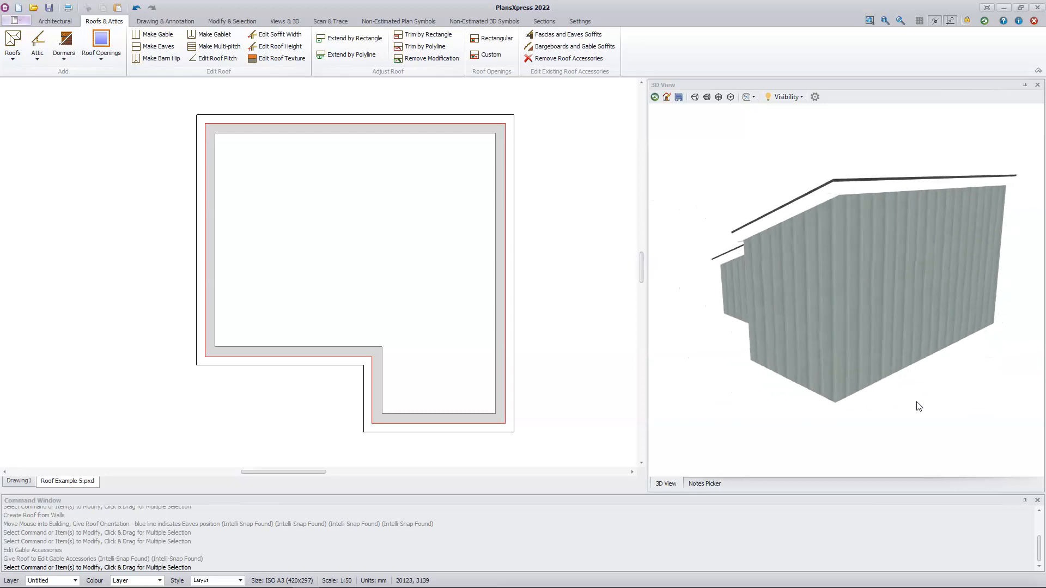
left_click_drag(738, 417, 851, 420)
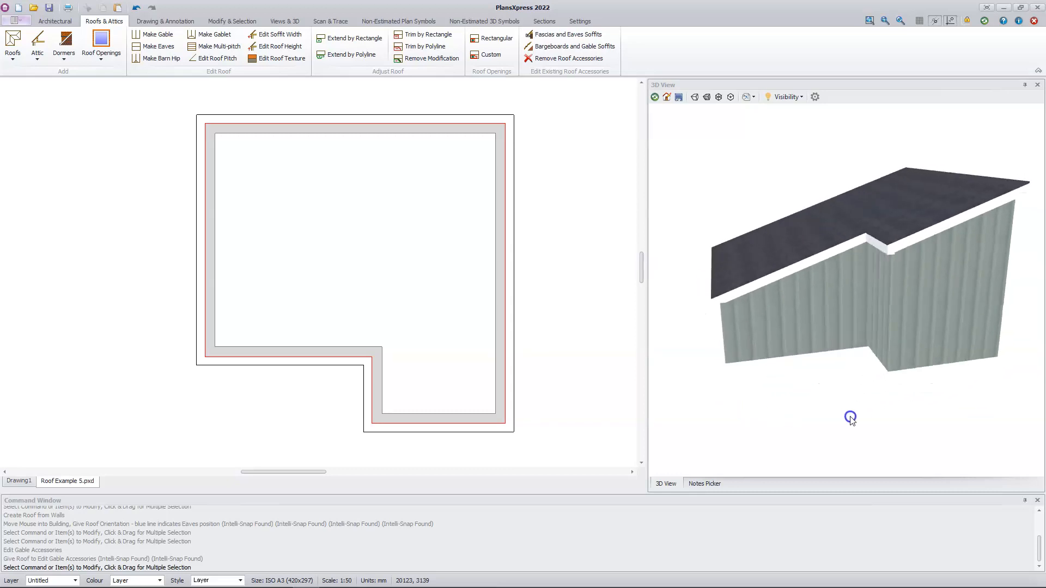
middle_click_drag(852, 419, 859, 405)
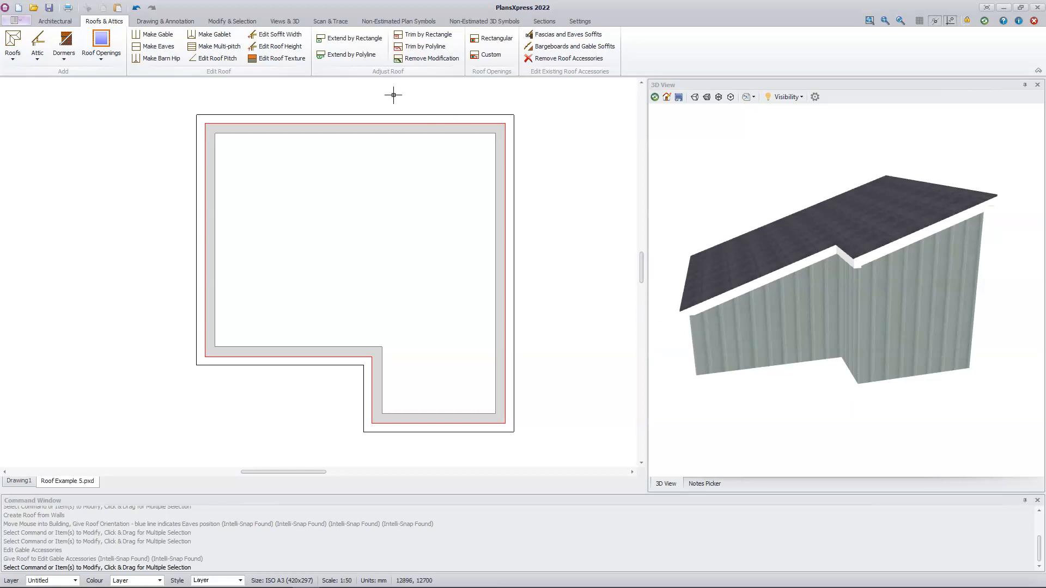
left_click(376, 55)
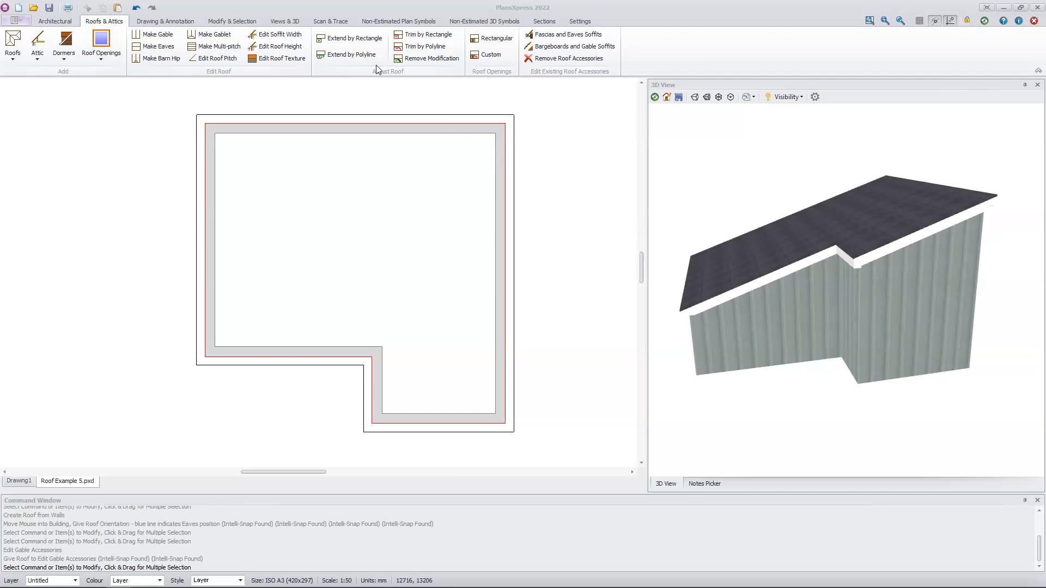
left_click(357, 44)
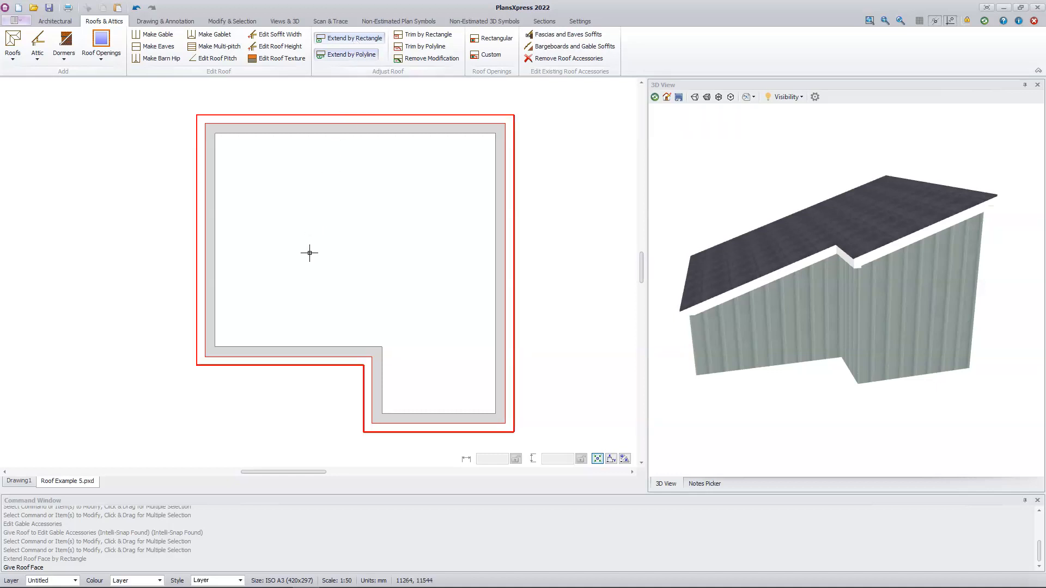
left_click(268, 362)
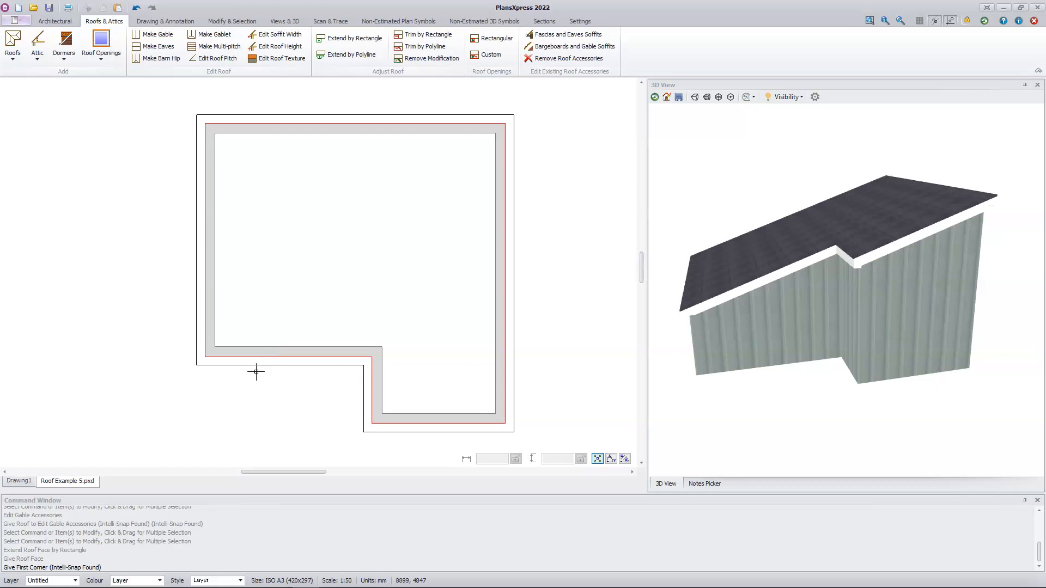
left_click(358, 433)
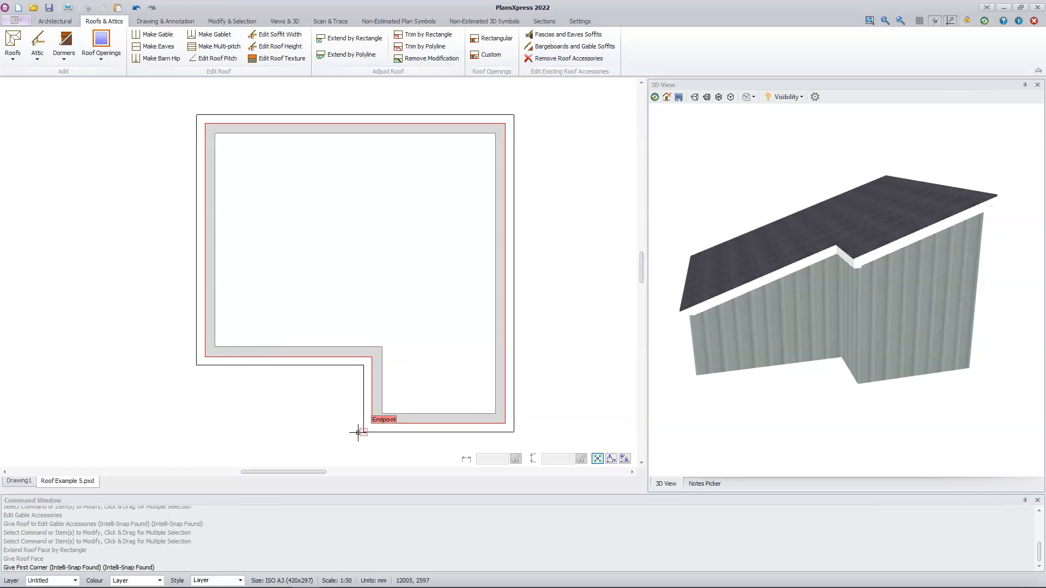
left_click(357, 432)
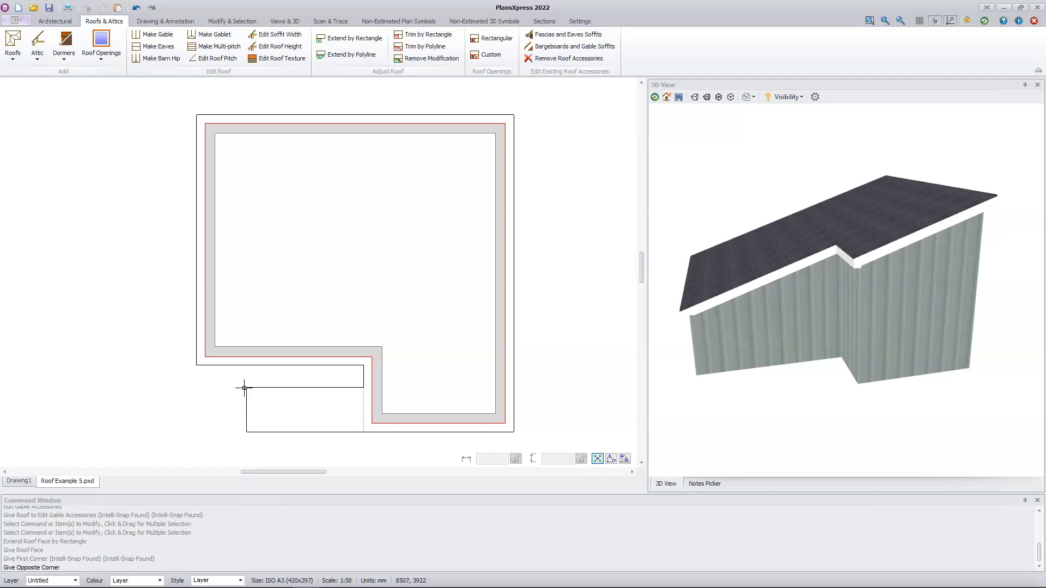
left_click(197, 367)
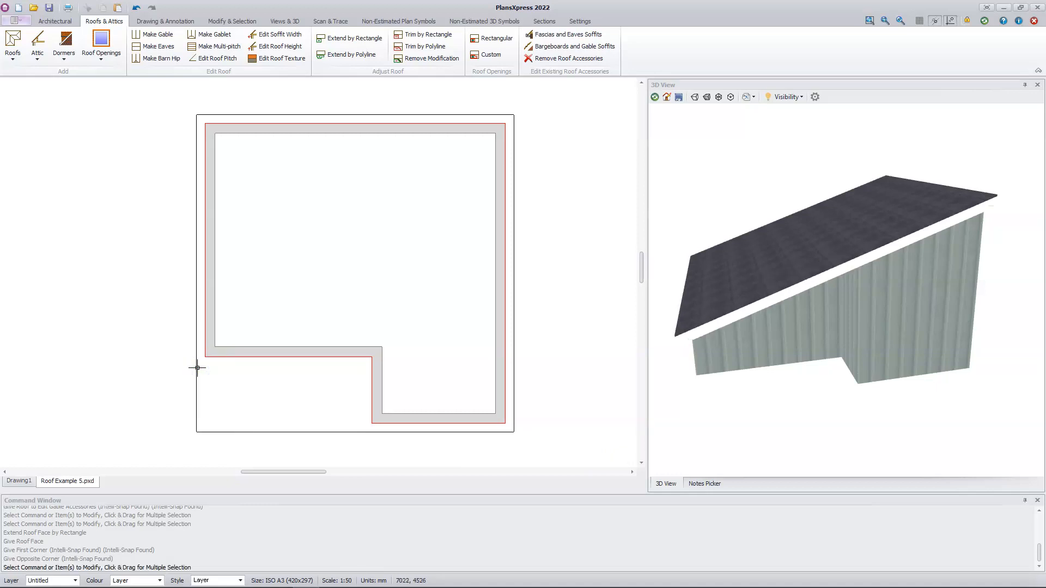
left_click_drag(728, 435, 672, 399)
left_click_drag(890, 306, 895, 390)
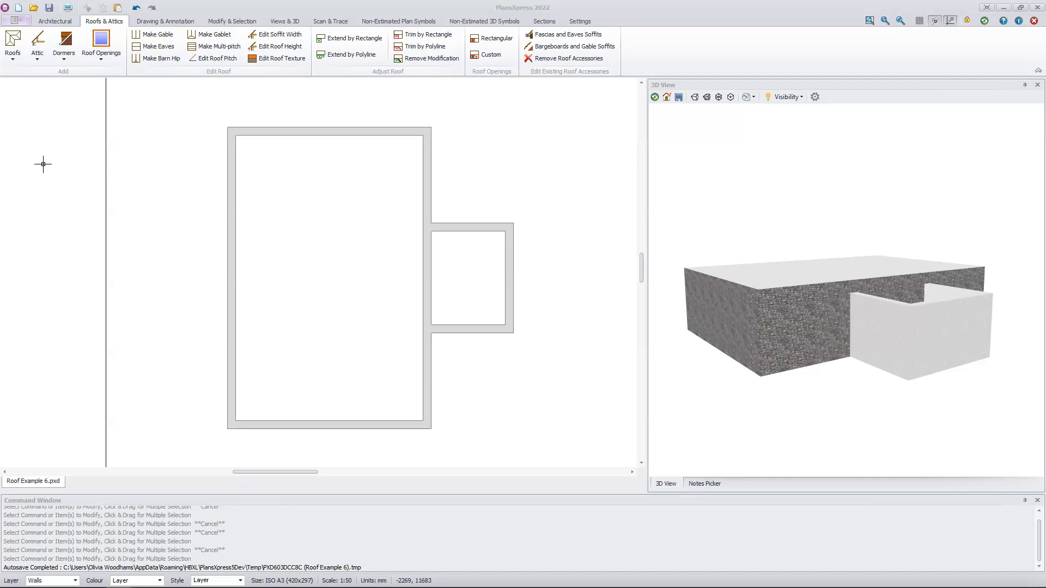
Draw a typical 40 degree hipped cut roof with default dimensions as a rectangular section over the main building, from lower-left to upper-right outer corner
left_click(14, 59)
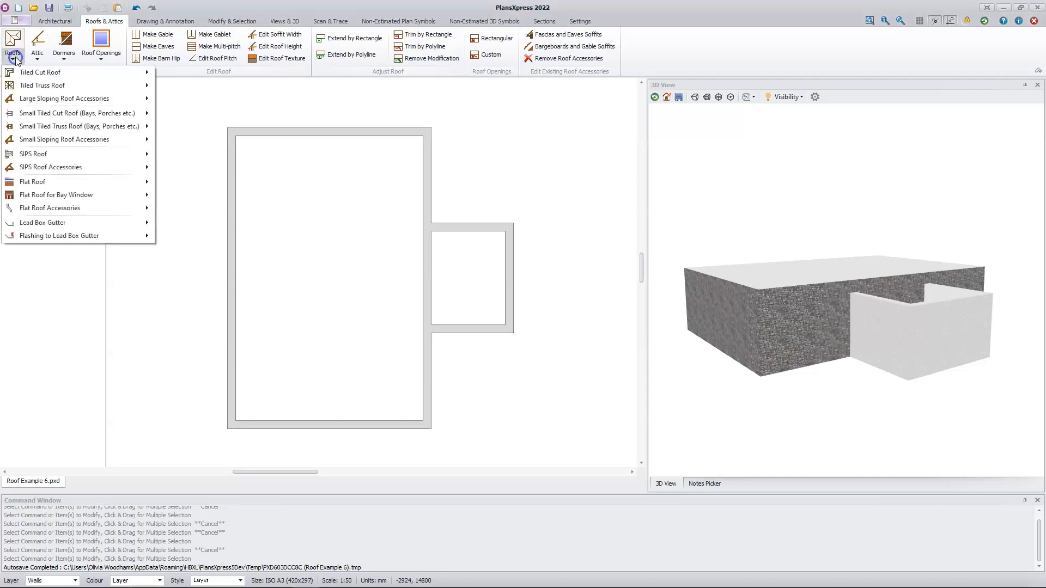
mouse_move(90, 78)
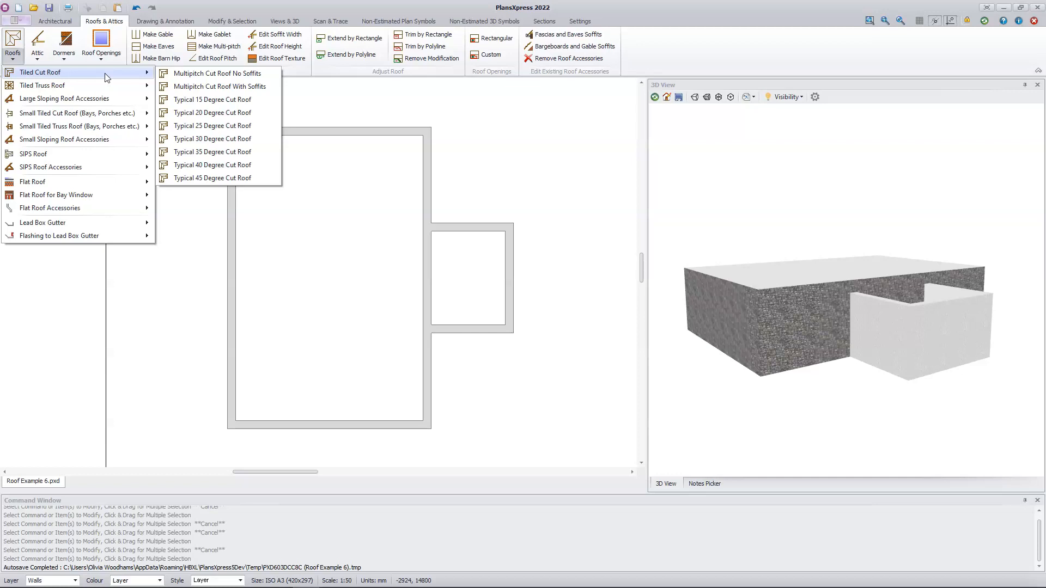
left_click(216, 164)
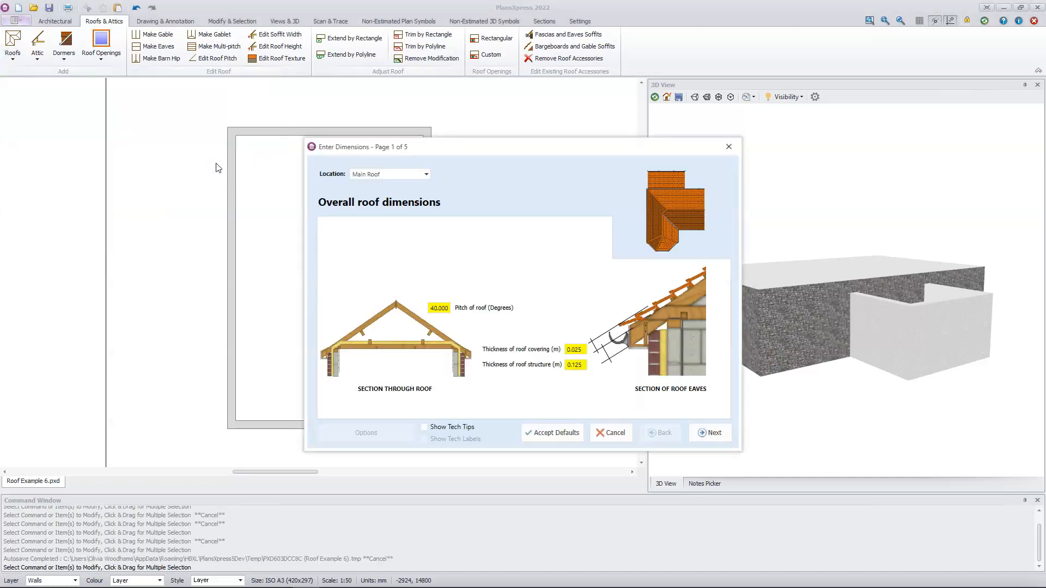
left_click(552, 433)
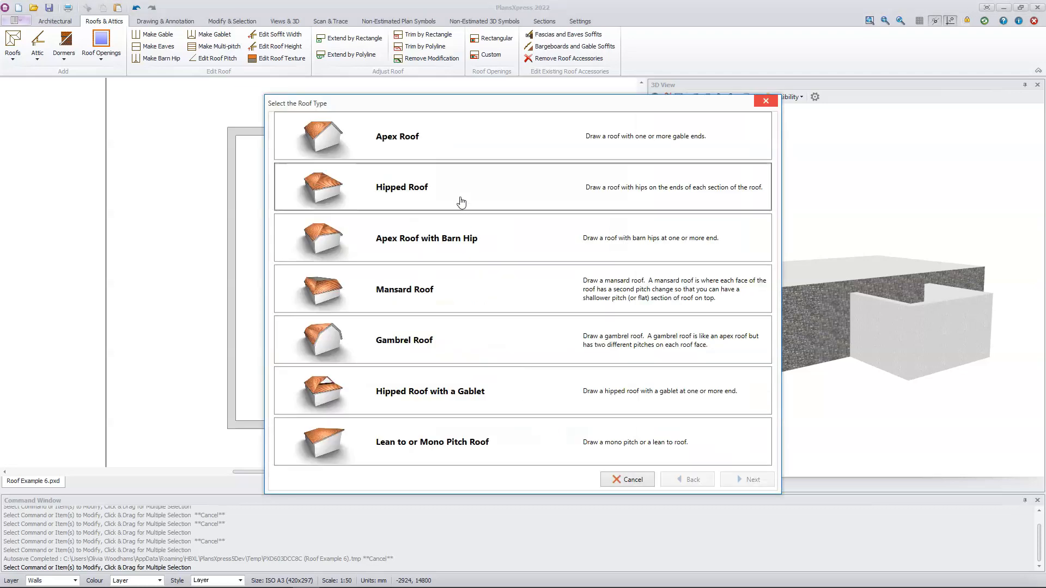
left_click(460, 201)
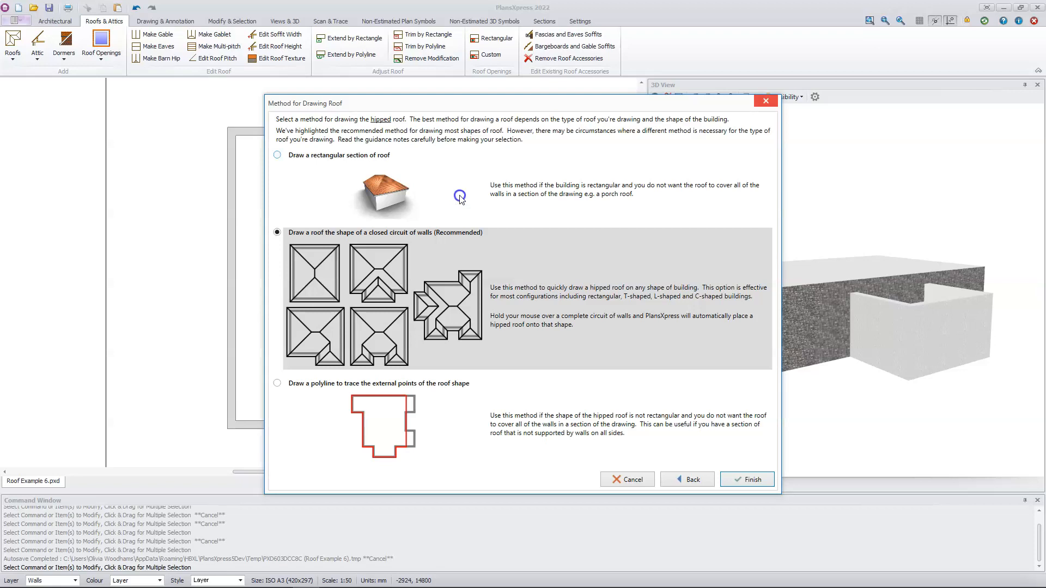
left_click(459, 197)
left_click(745, 479)
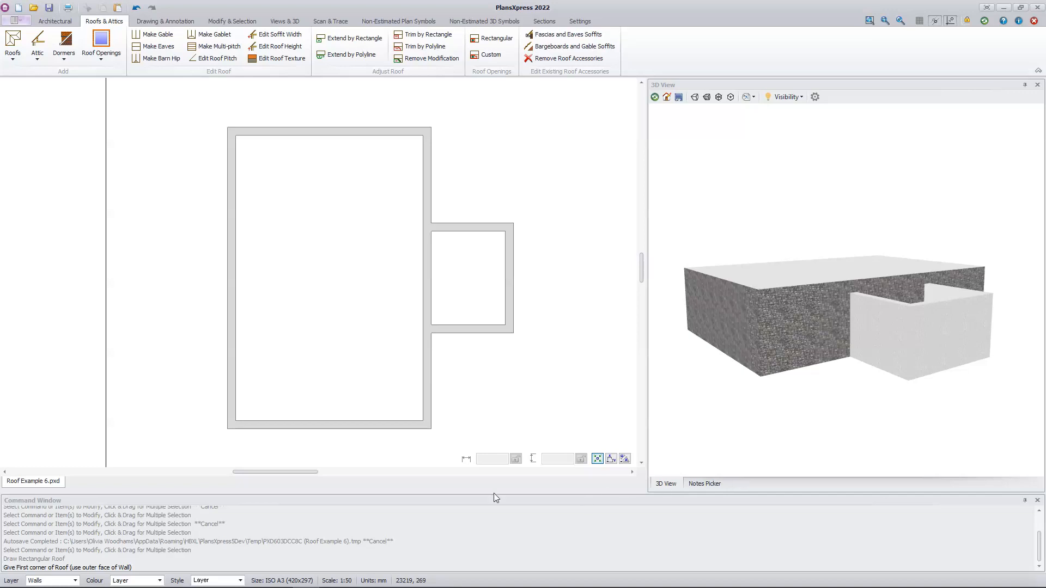
left_click(224, 429)
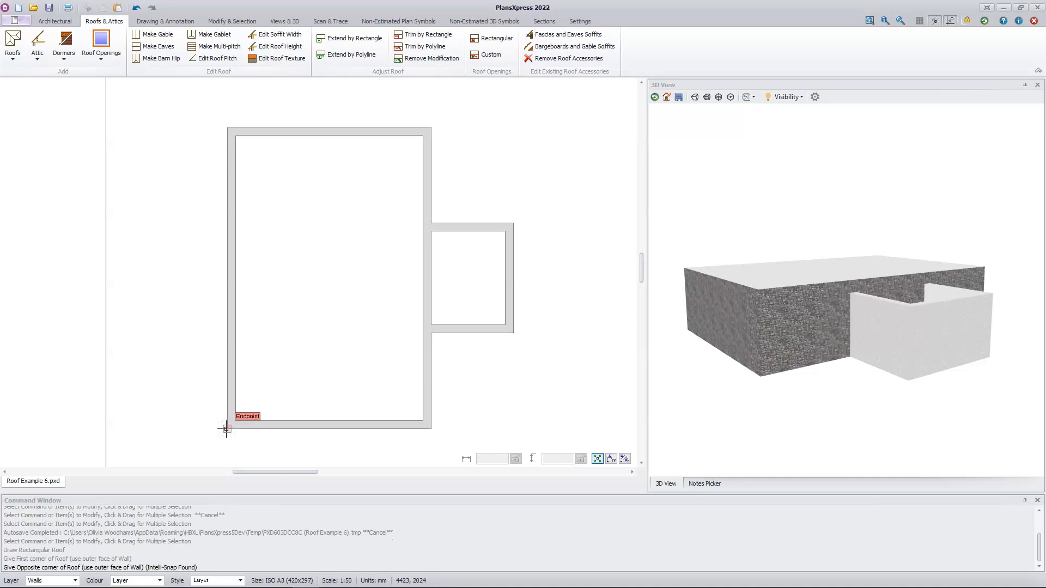
left_click(430, 127)
left_click(430, 131)
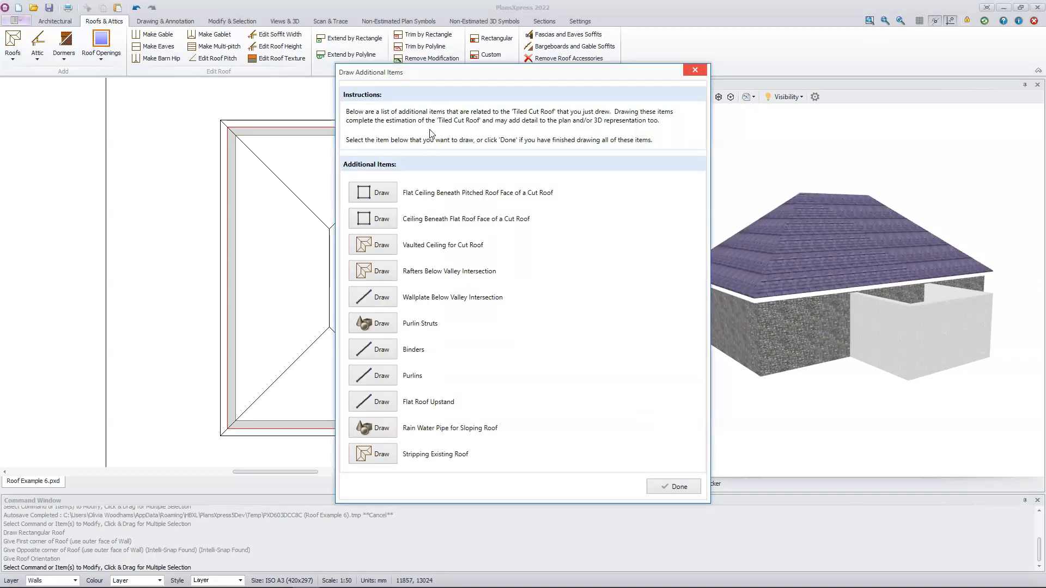
left_click(665, 487)
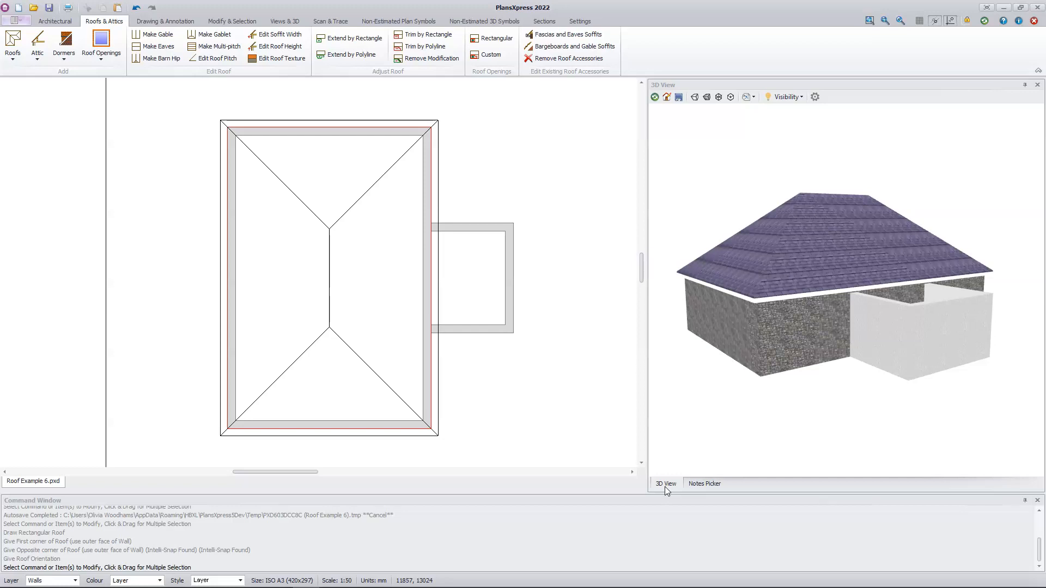
Draw an apex roof as a rectangular section over the side extension, from its upper-right outer corner to the main roof's ridge, level with its lower wall
left_click(13, 43)
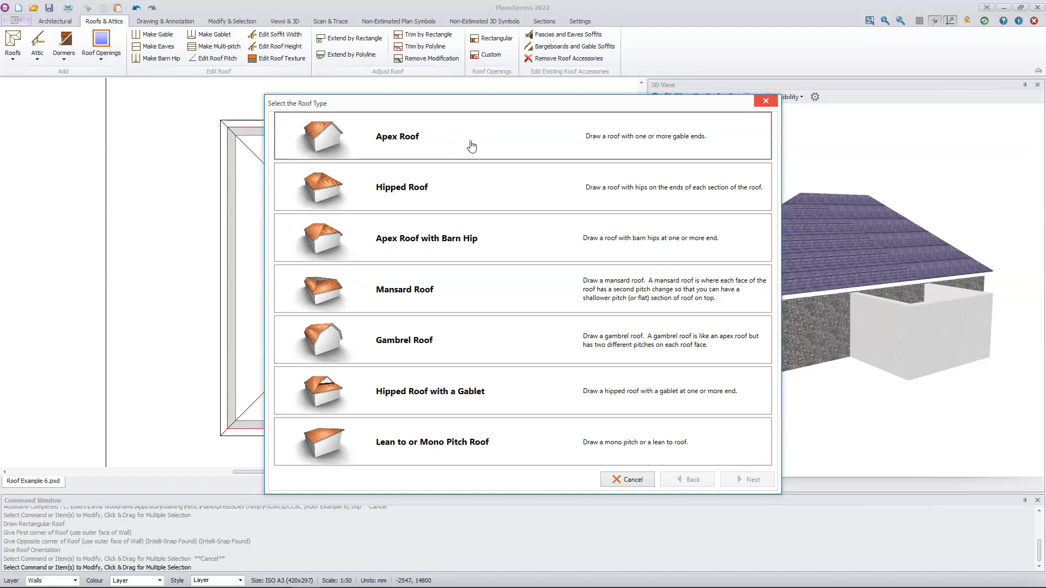
left_click(472, 145)
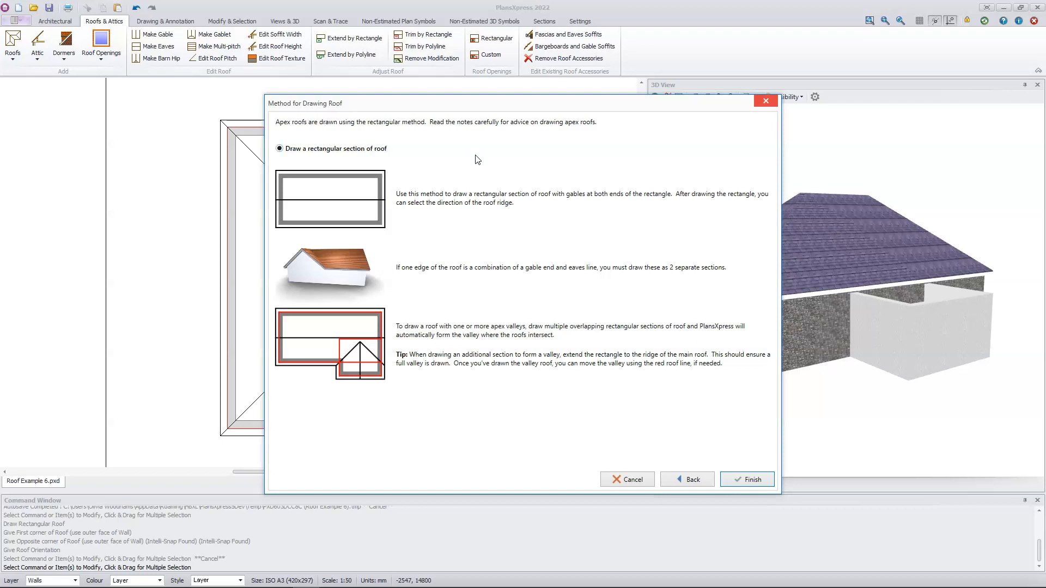
left_click(751, 481)
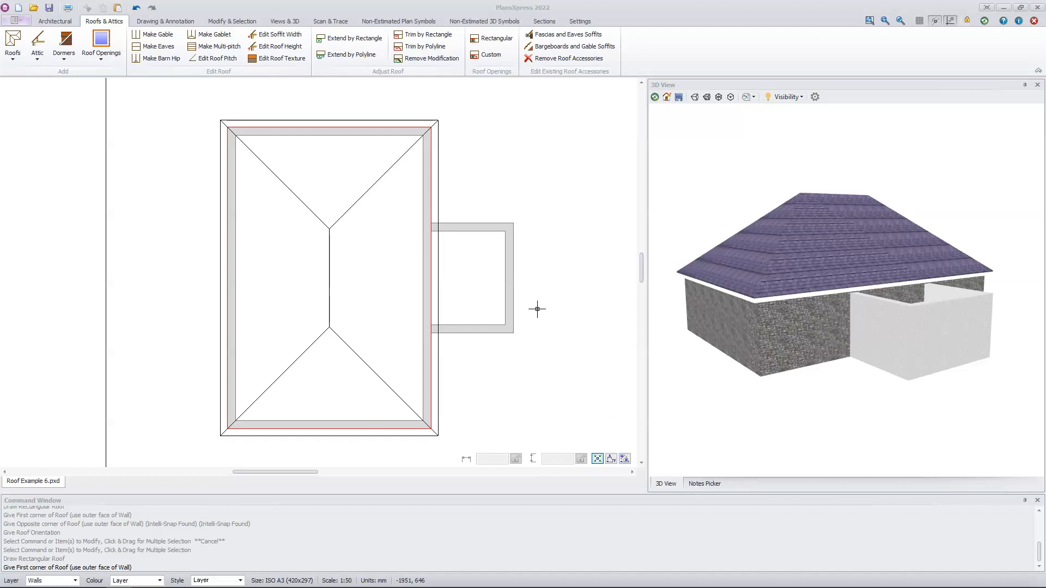
left_click(515, 222)
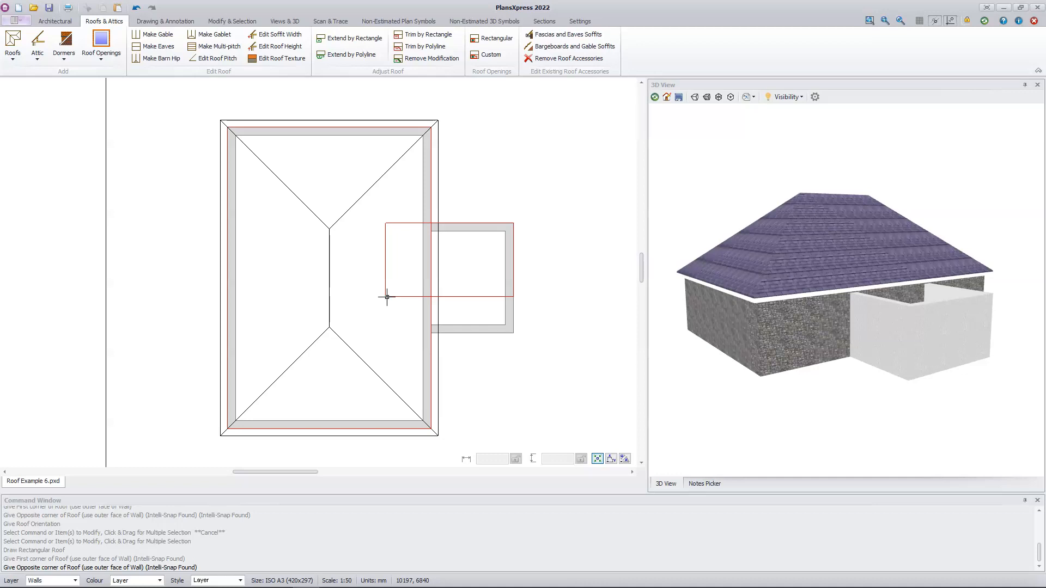
left_click(513, 332)
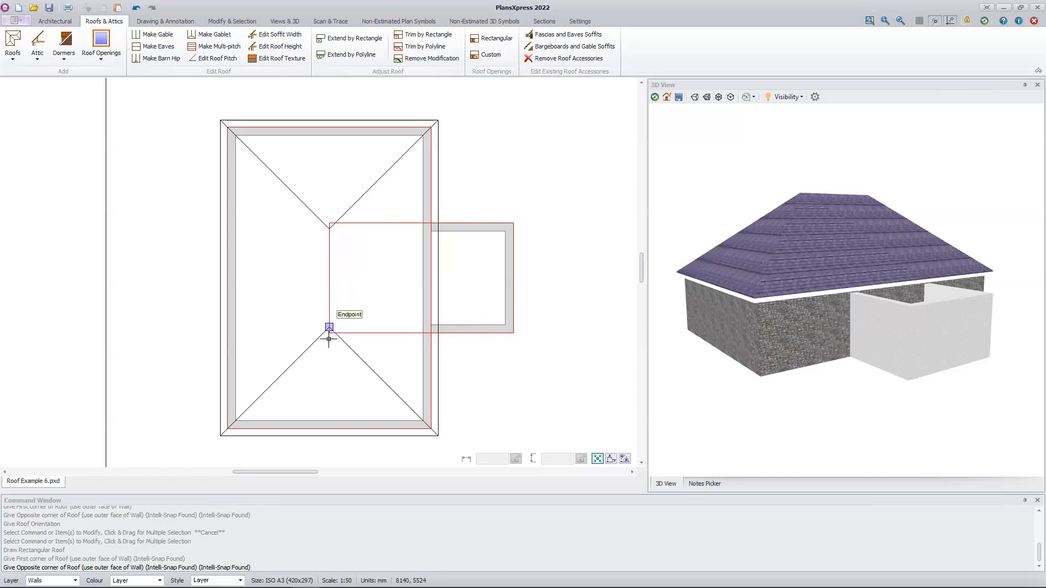
scroll(325, 338, "up", 2)
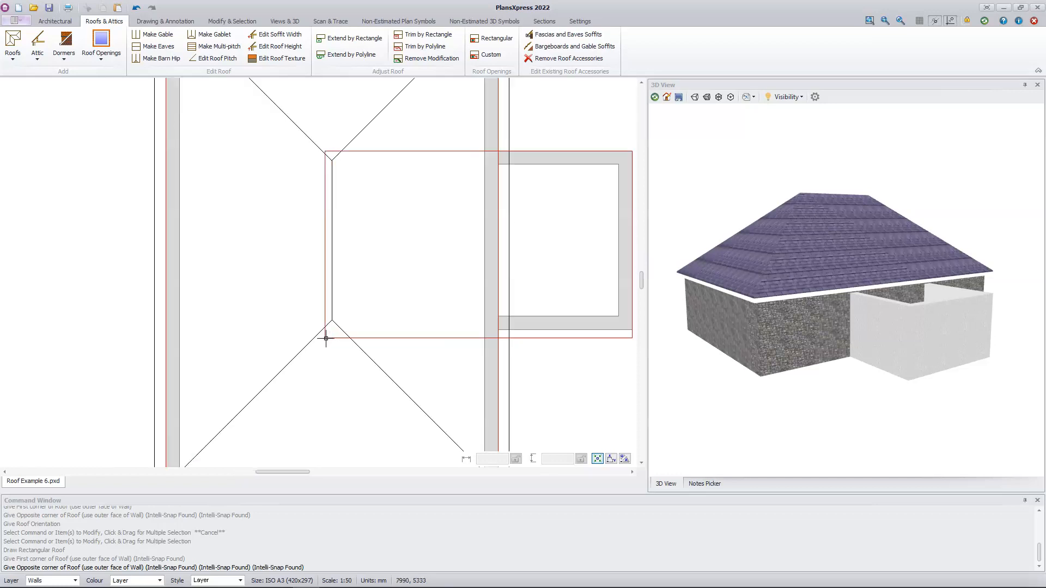
scroll(326, 338, "up", 1)
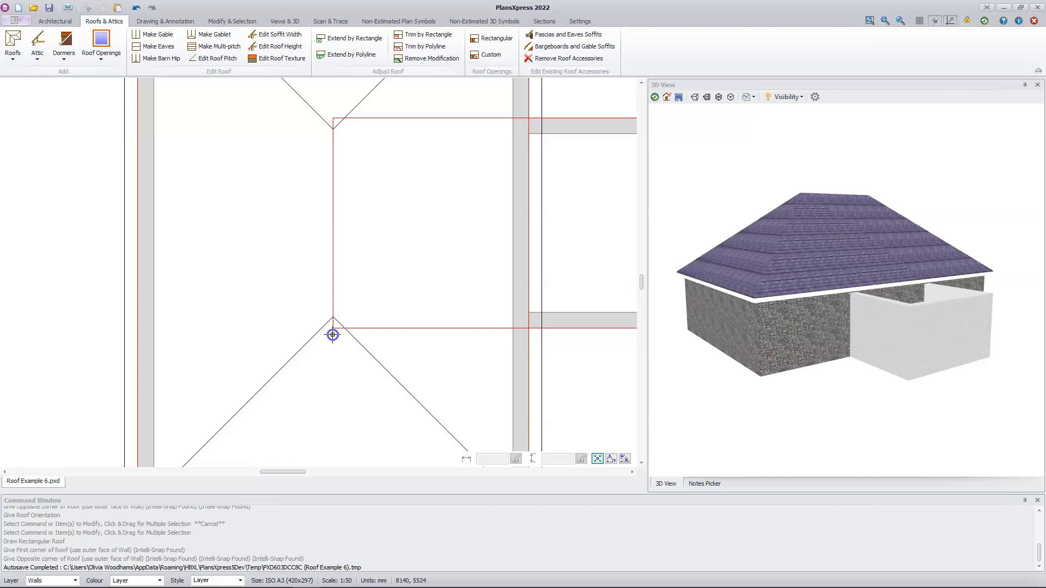
left_click(333, 335)
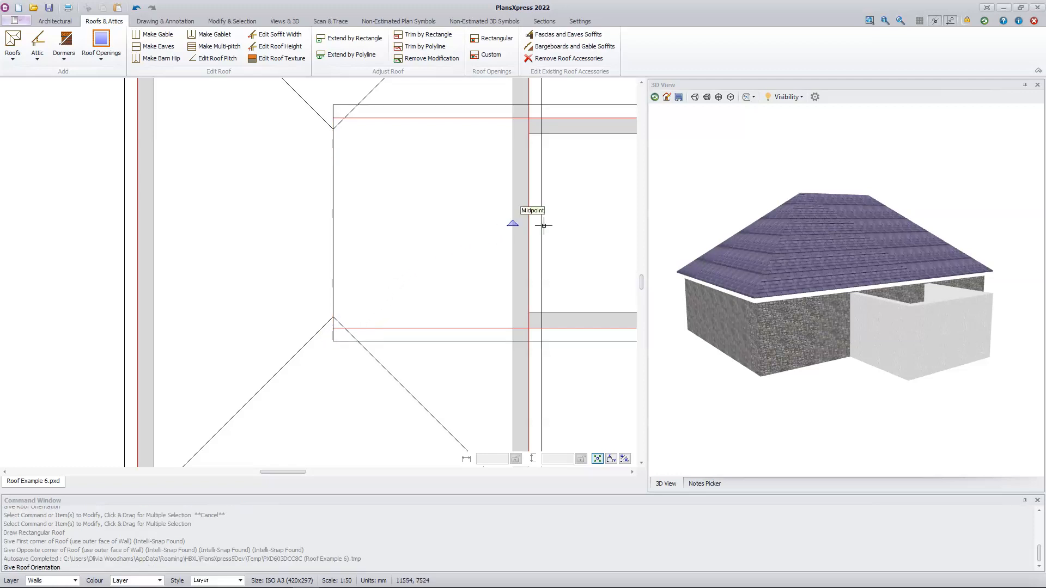
Orient the extension roof's ridge at right angles to the main roof's ridge and finish without drawing additional items
middle_click_drag(542, 241, 409, 295)
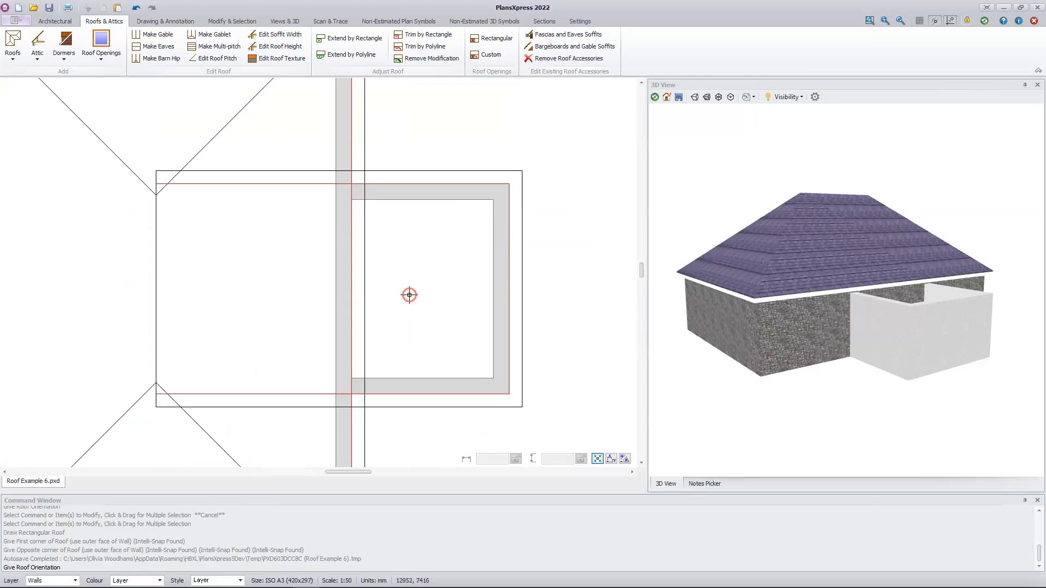
scroll(409, 294, "down", 1)
left_click(250, 279)
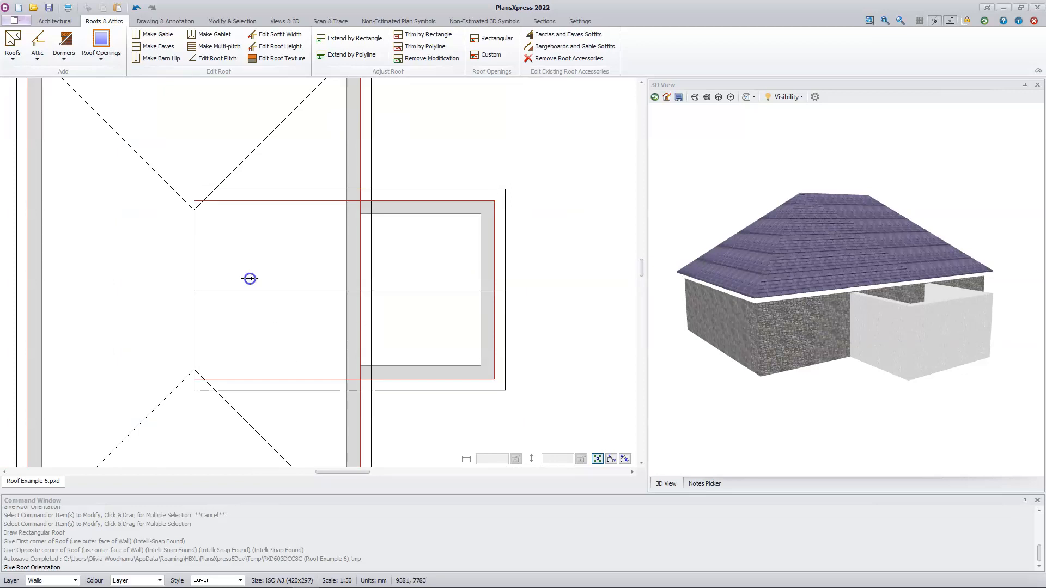
left_click(249, 278)
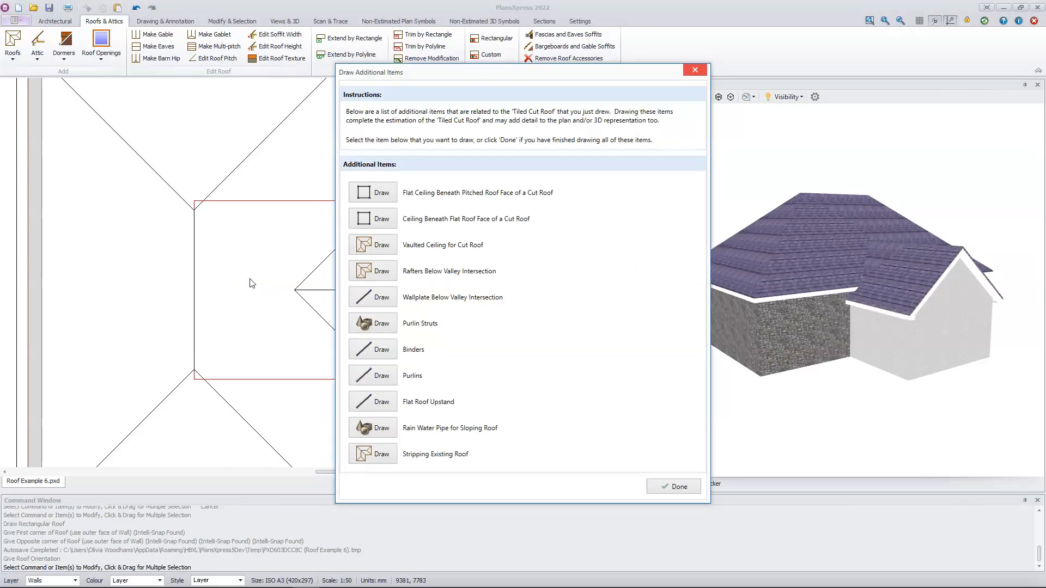
left_click(675, 487)
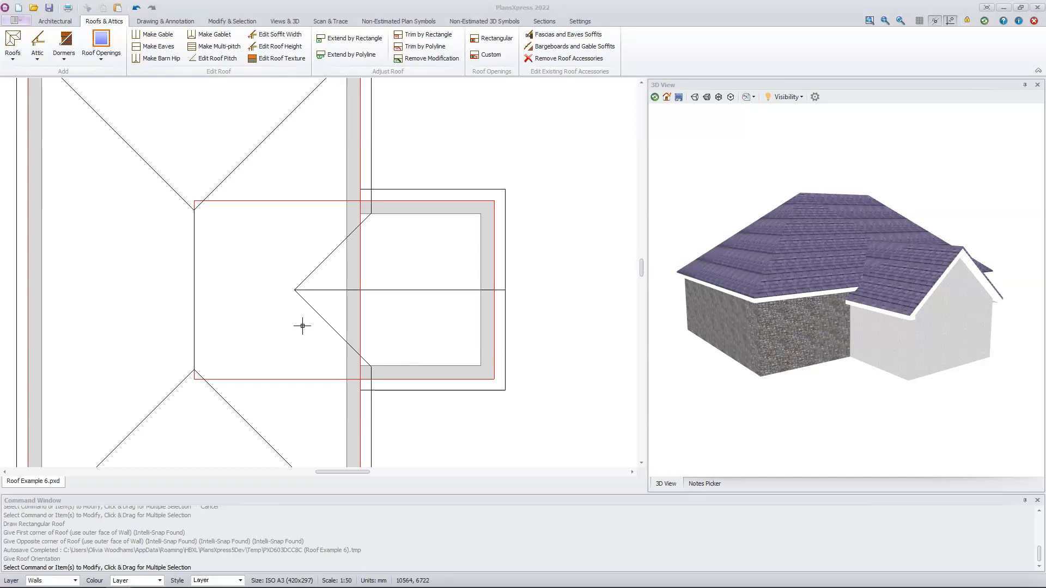
Shorten the extension's apex roof by stretching its inner edge from the main ridge to just inside the main building's wall
left_click(294, 334)
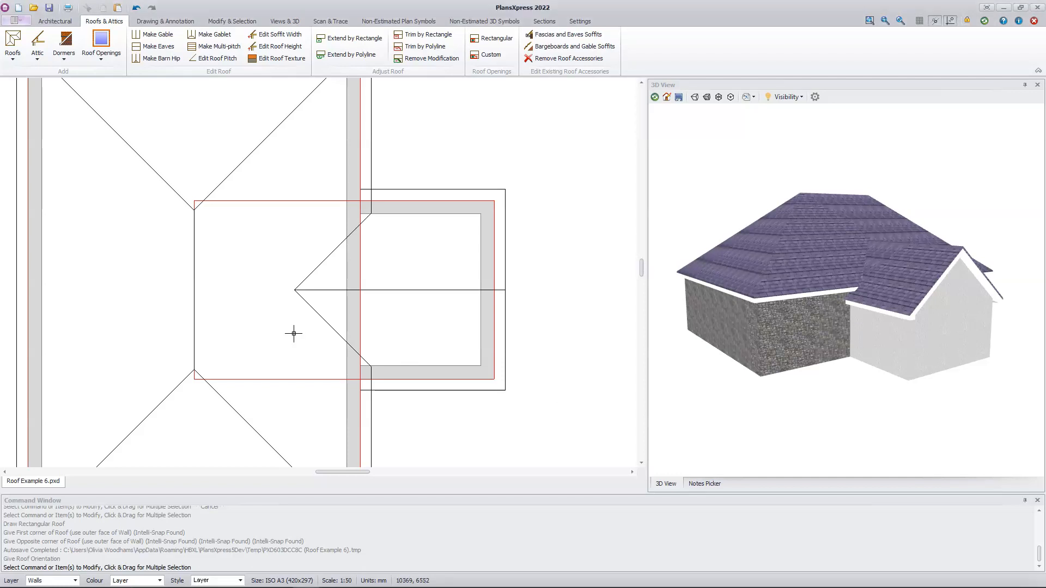
left_click(440, 291)
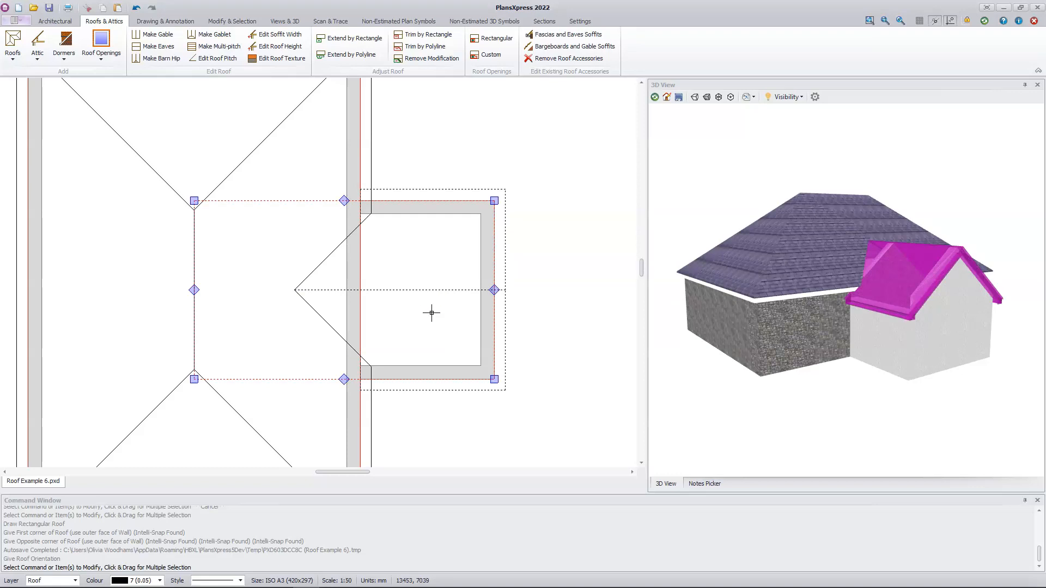
left_click(191, 291)
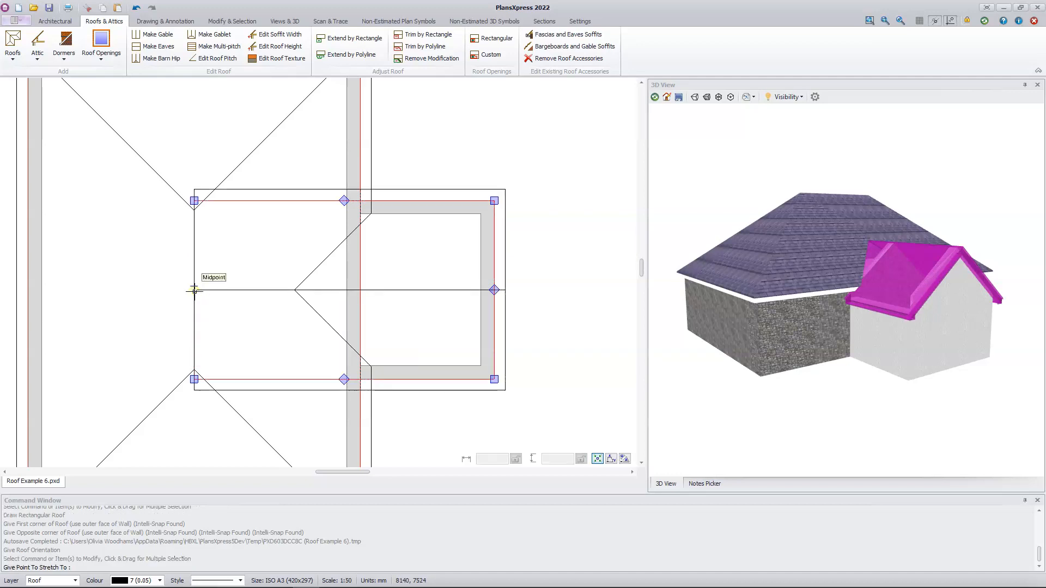
left_click(325, 298)
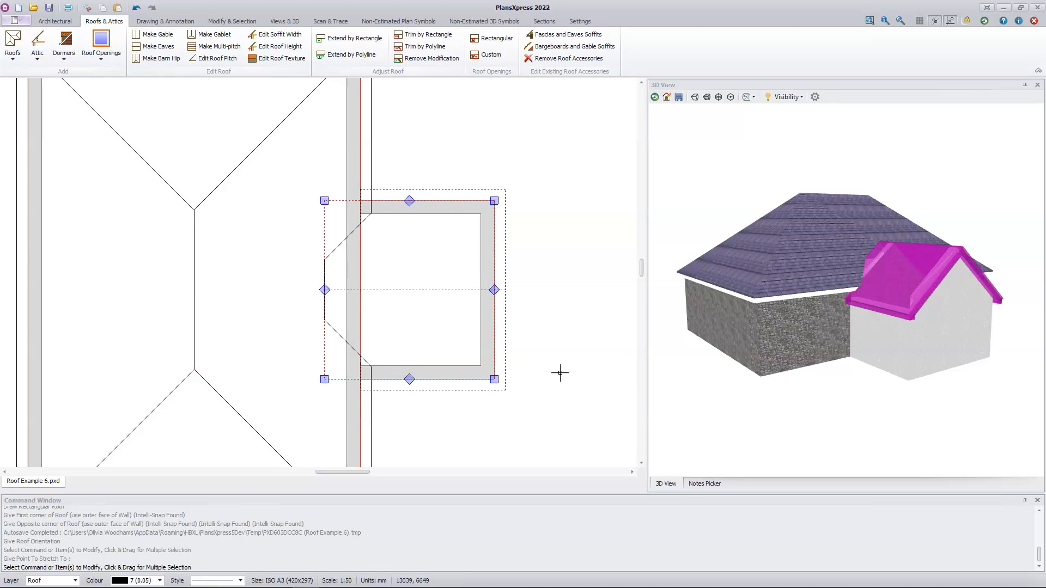
Stretch the extension roof's inner edge back into the main roof, beyond the point where the valleys meet
left_click_drag(730, 390, 796, 392)
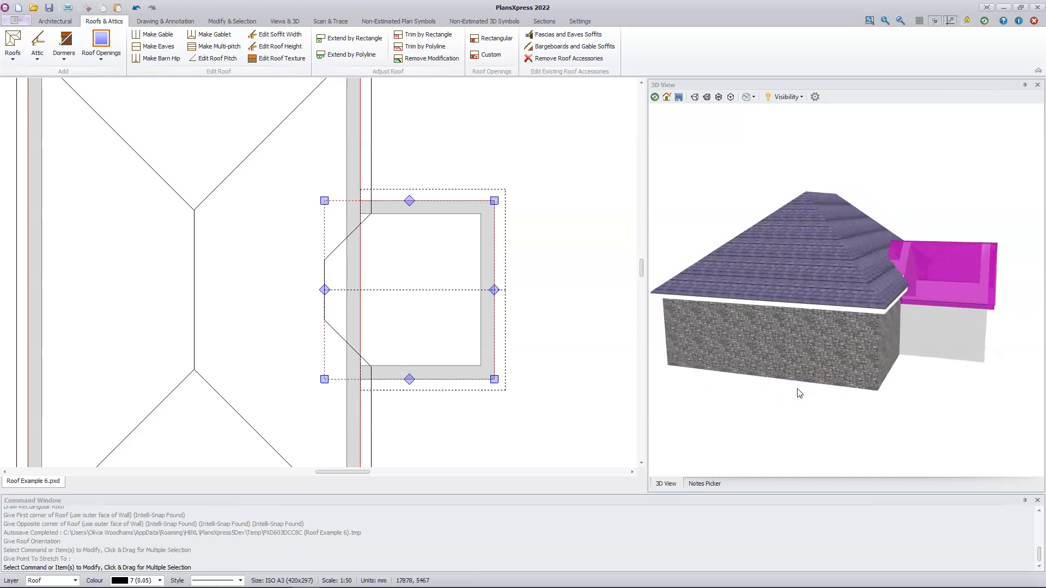
left_click(325, 290)
left_click(229, 301)
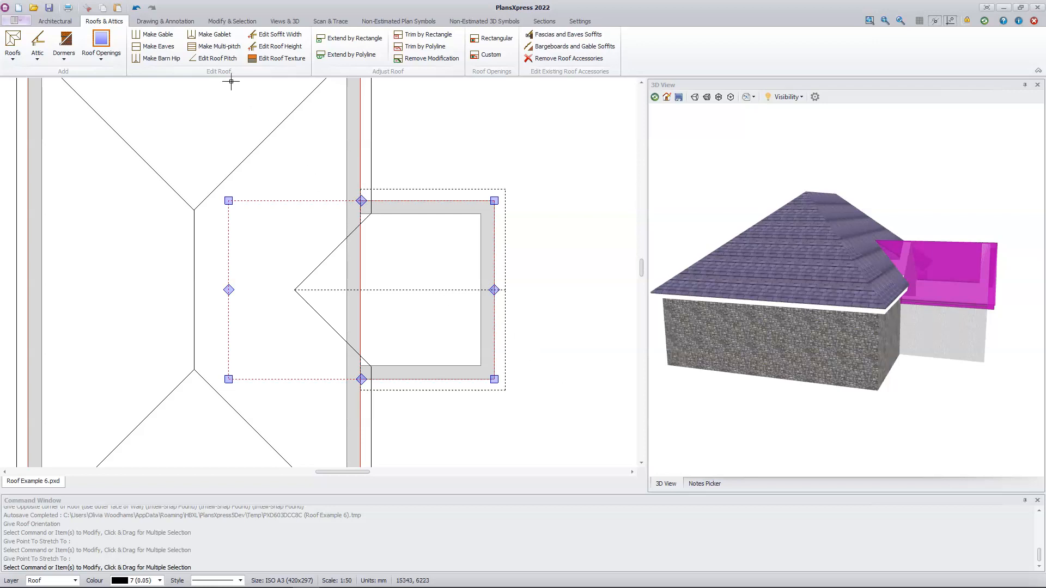
Set the pitch of the entire extension roof section to 45 degrees and inspect the roof junction in 3D
left_click(217, 59)
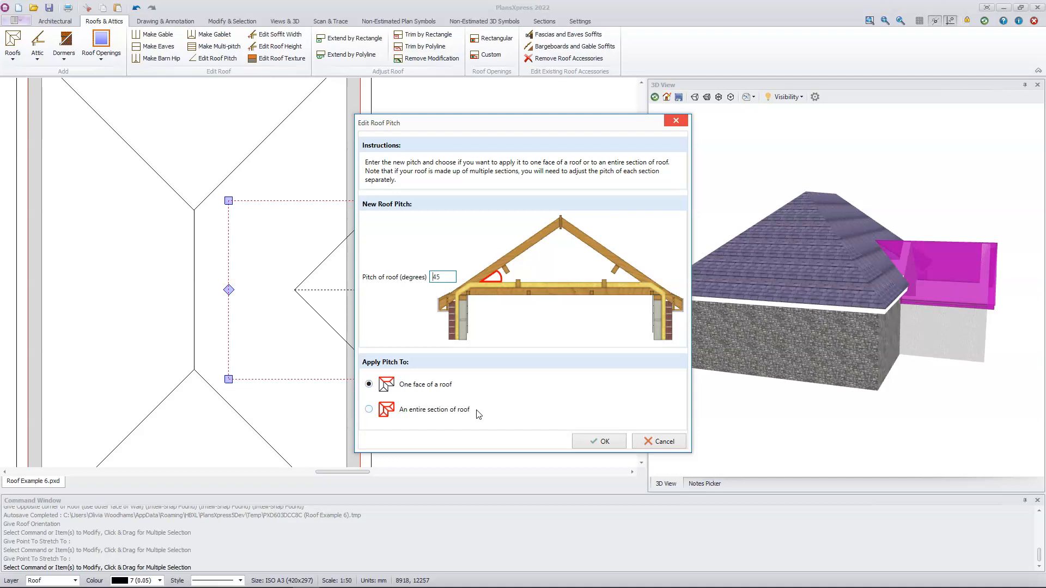
left_click(454, 410)
left_click(611, 441)
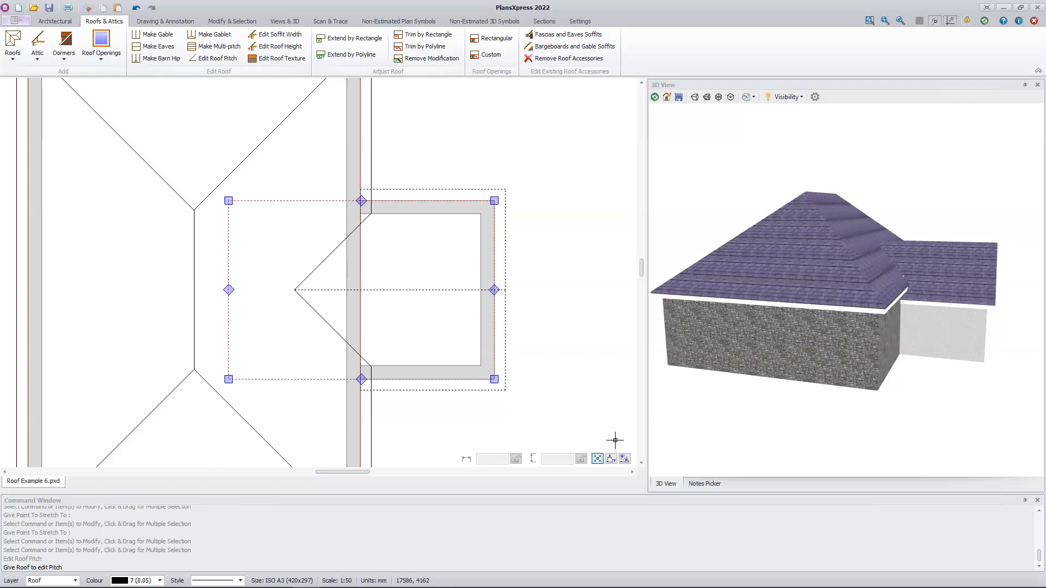
left_click(493, 347)
left_click(558, 376)
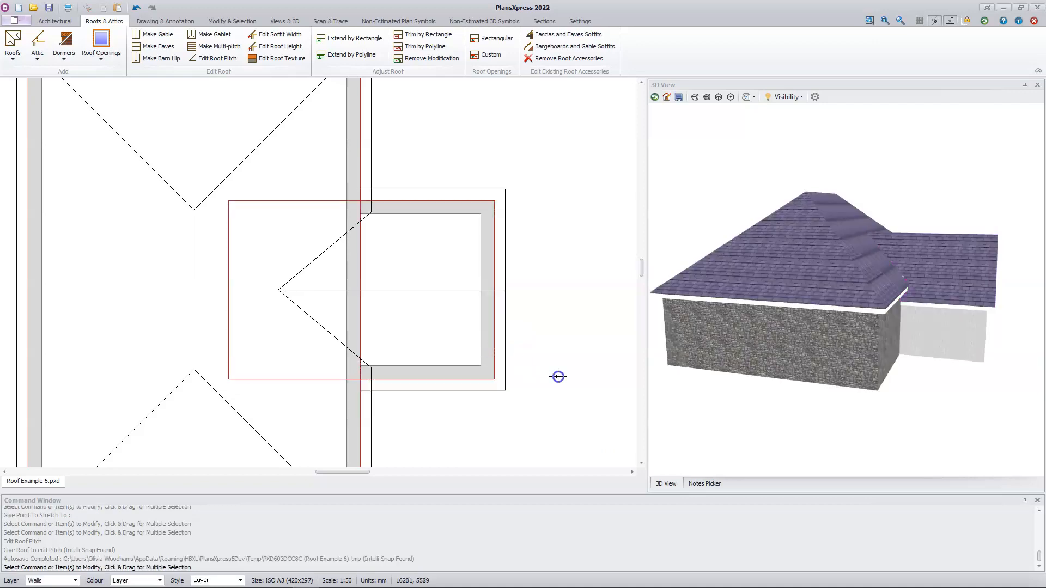
left_click_drag(983, 404, 786, 395)
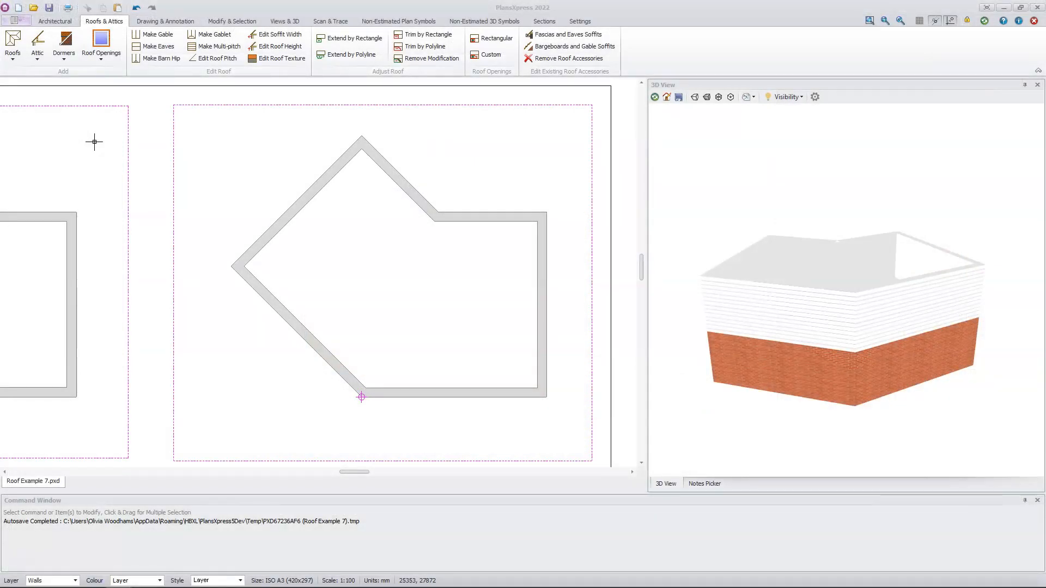
Draw a typical 40 degree hipped cut roof with default dimensions over the closed circuit of the angled building's walls, without additional items
left_click(11, 62)
mouse_move(106, 80)
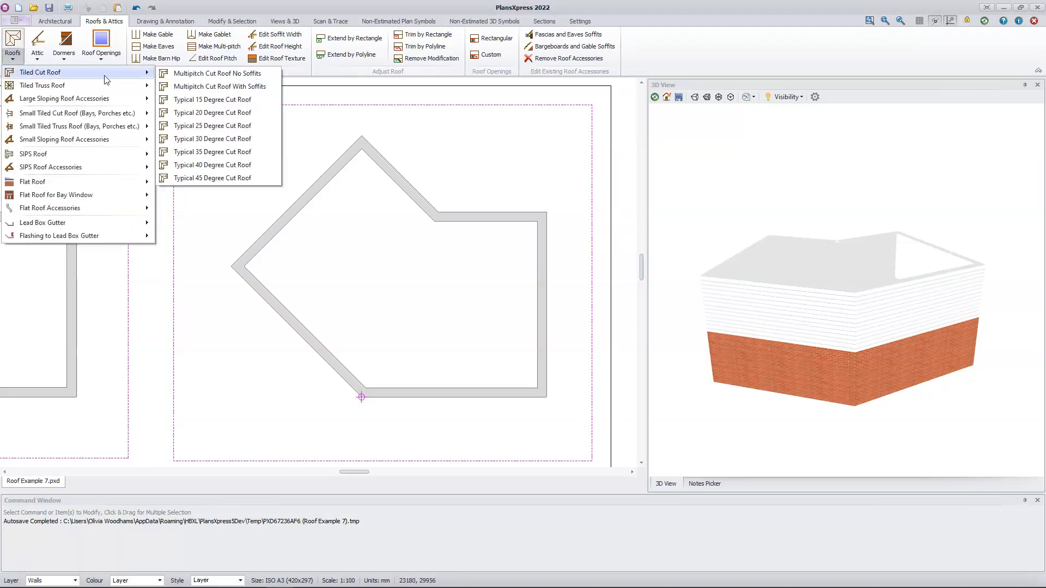
left_click(236, 165)
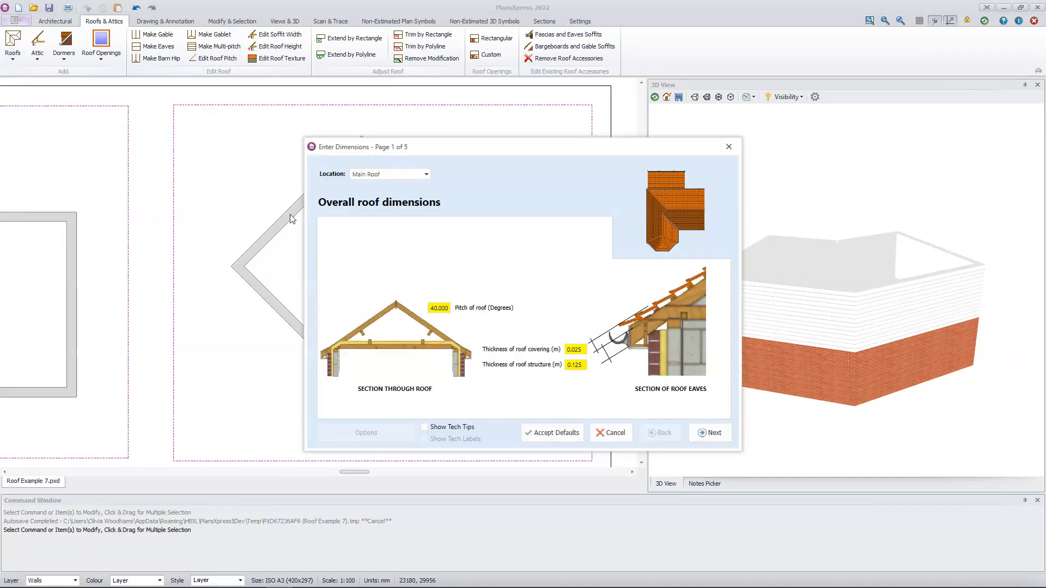
left_click(553, 435)
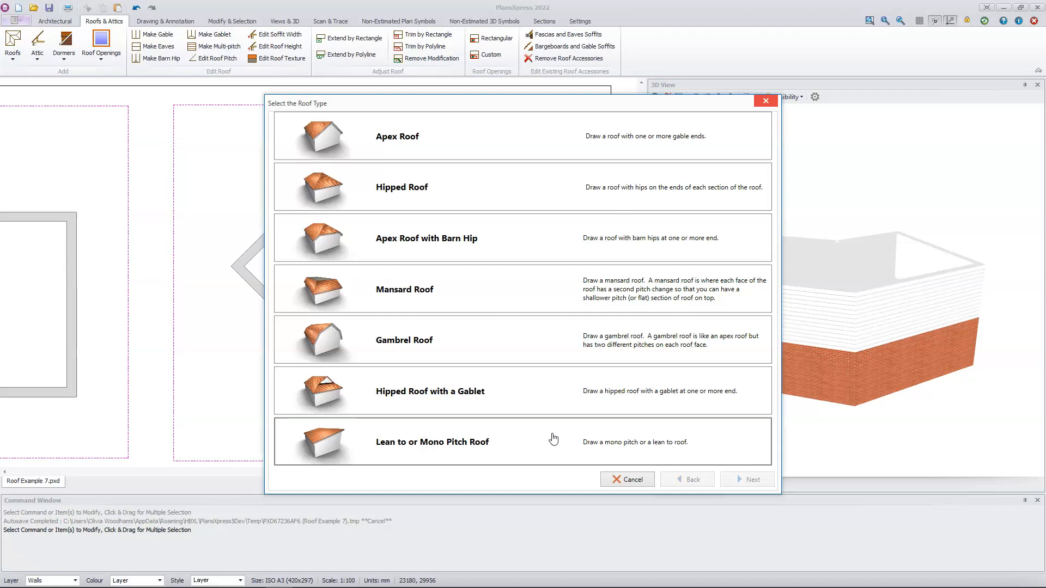
left_click(486, 195)
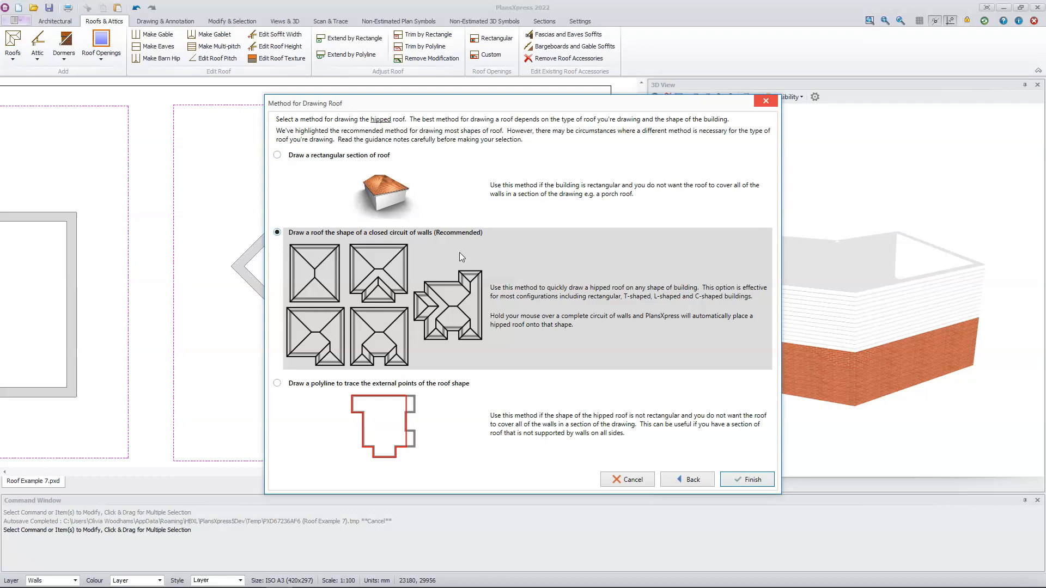
left_click(744, 477)
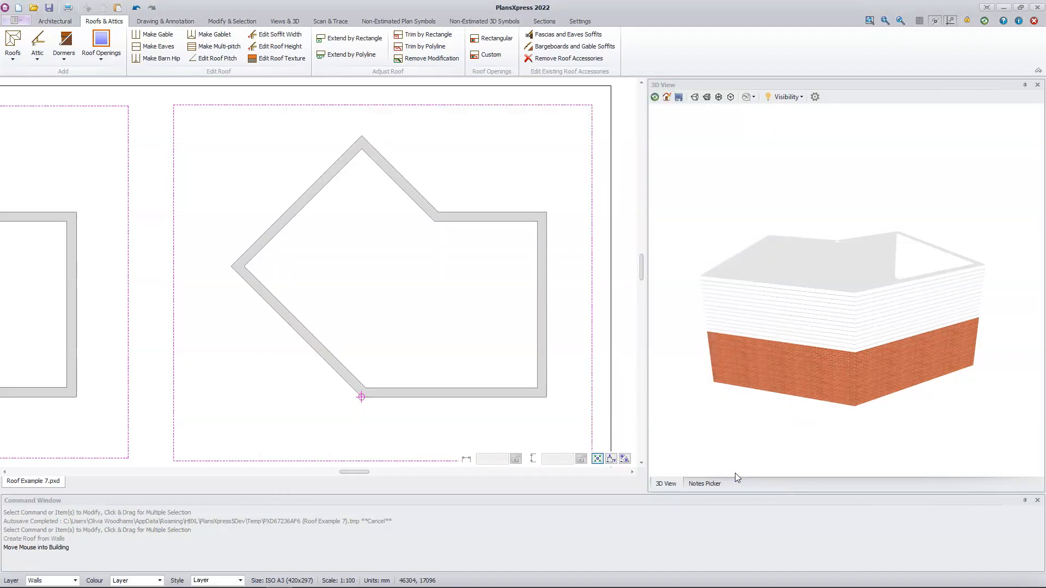
mouse_move(444, 342)
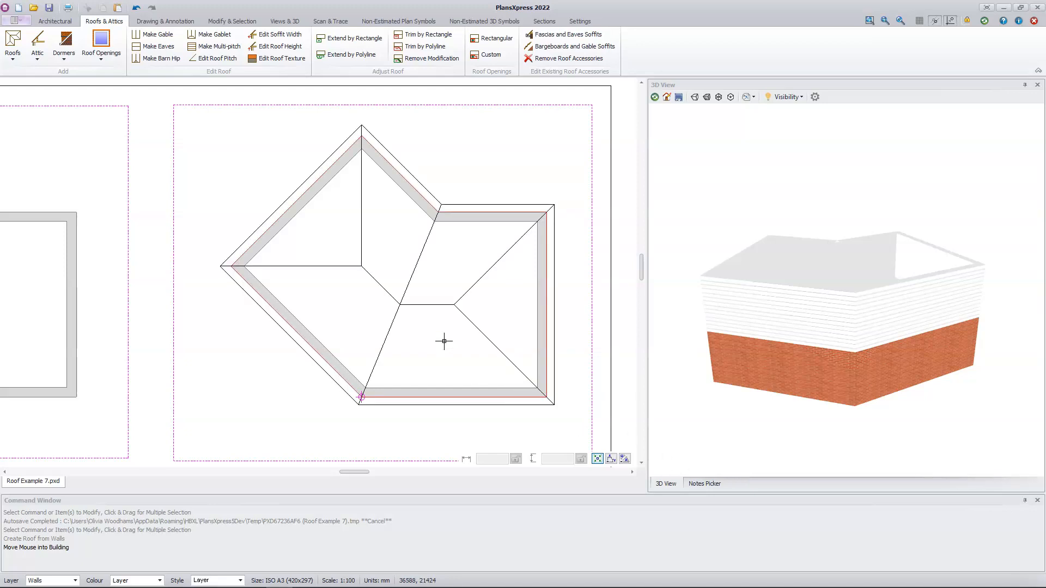
left_click(444, 342)
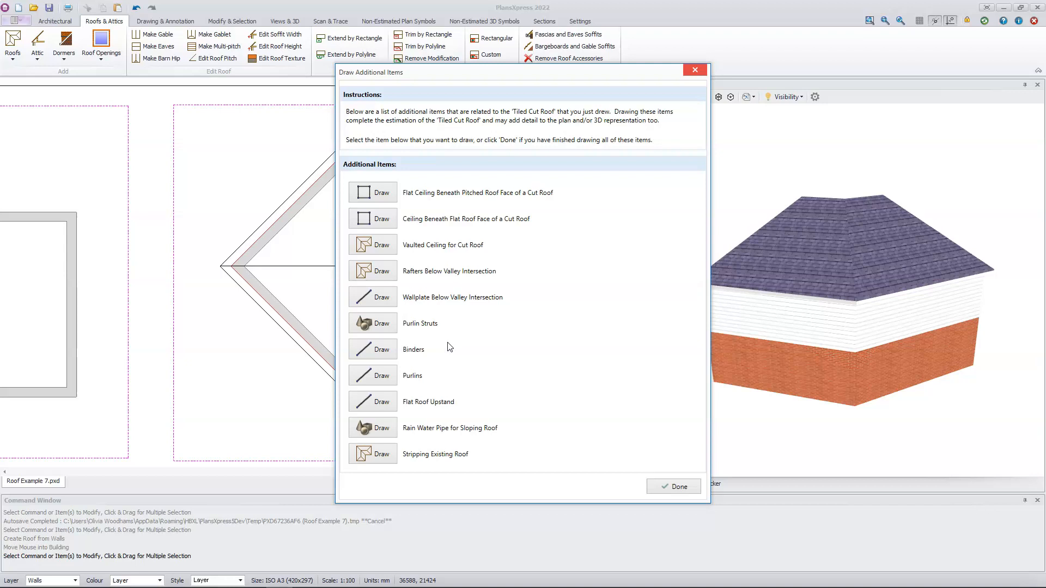
left_click(679, 487)
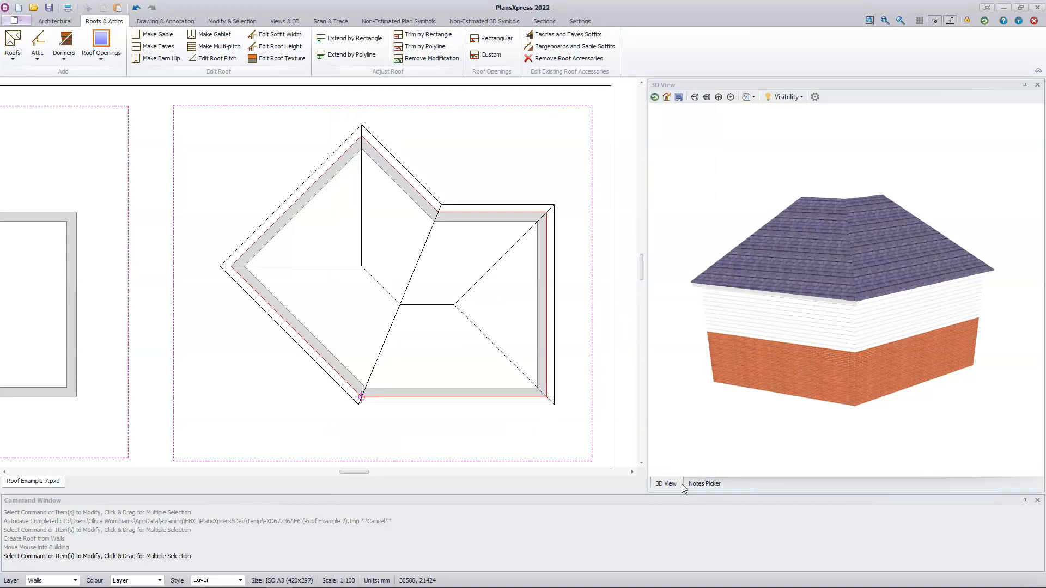
Make the hipped edge along the plan's right wall into a gable
left_click_drag(954, 384, 782, 366)
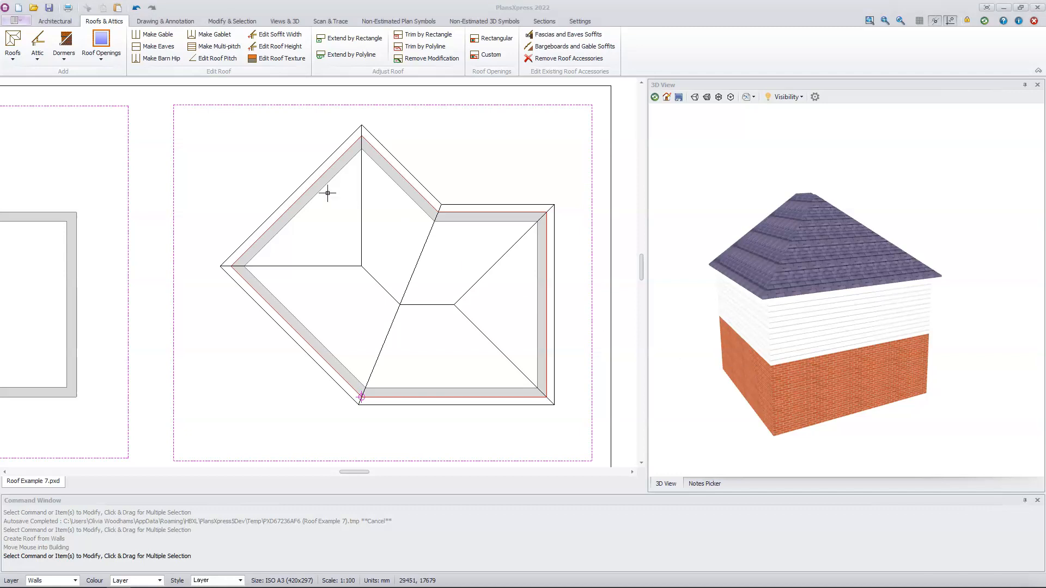
left_click(162, 37)
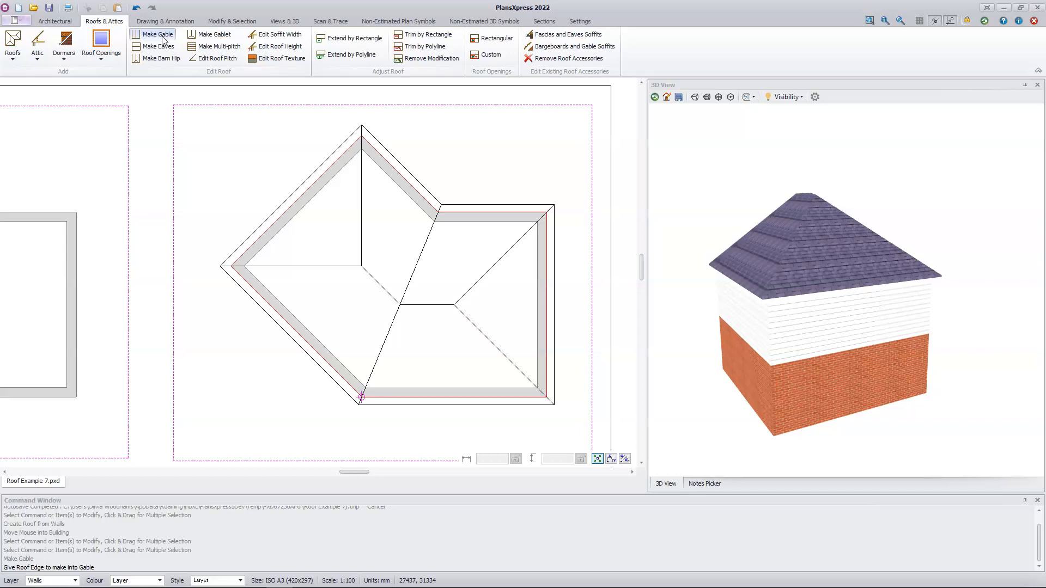
left_click(545, 294)
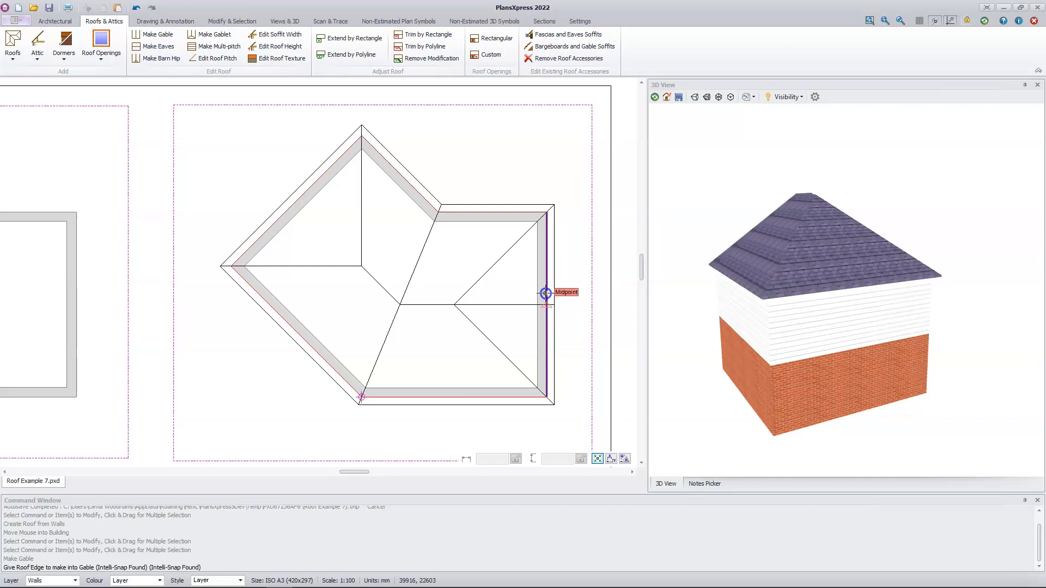
left_click(546, 293)
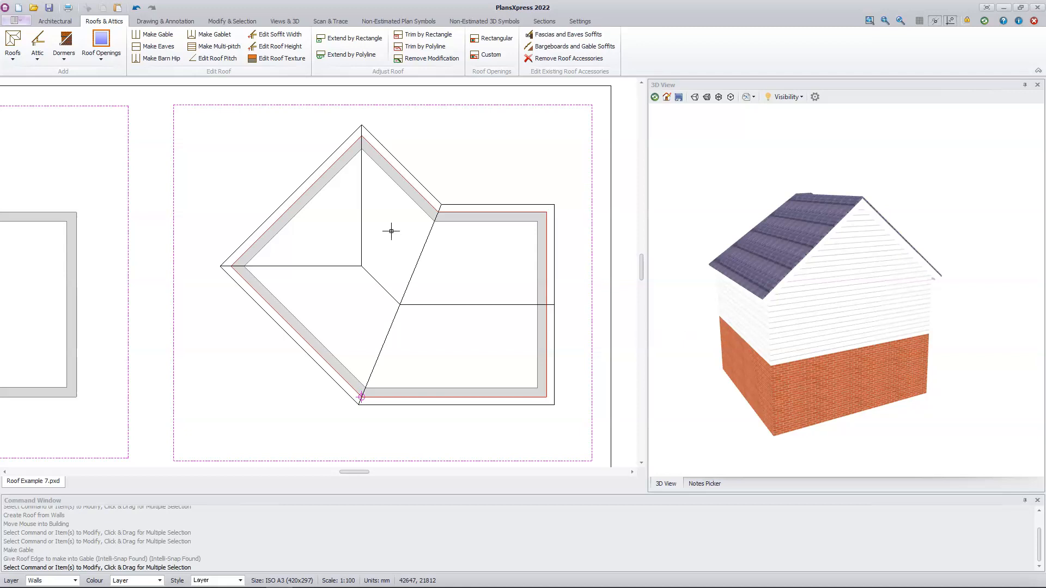
Make the hipped edge along the angled building's upper-left diagonal wall into a gable and inspect the result in 3D
left_click(163, 35)
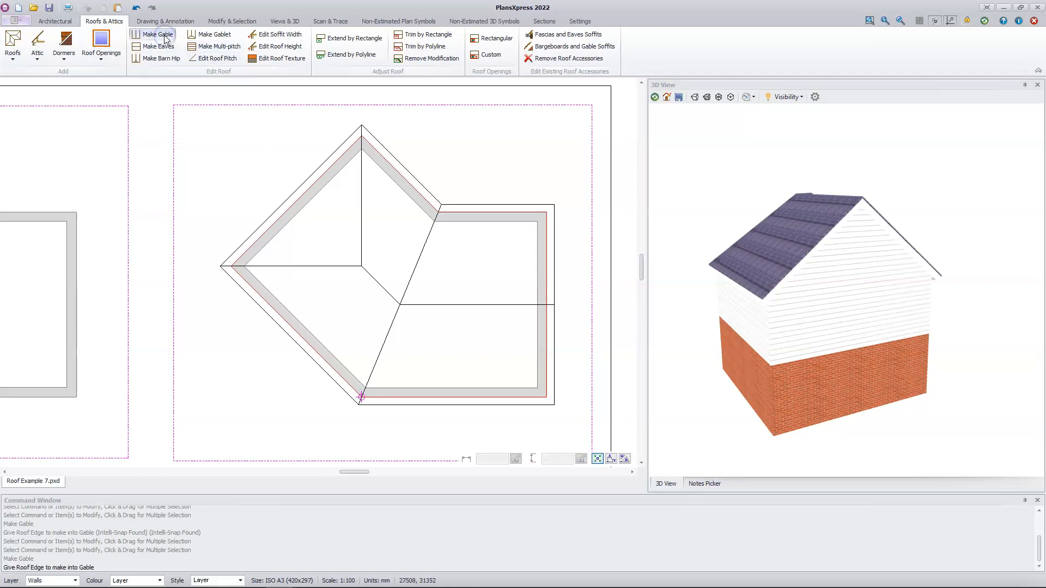
left_click(298, 202)
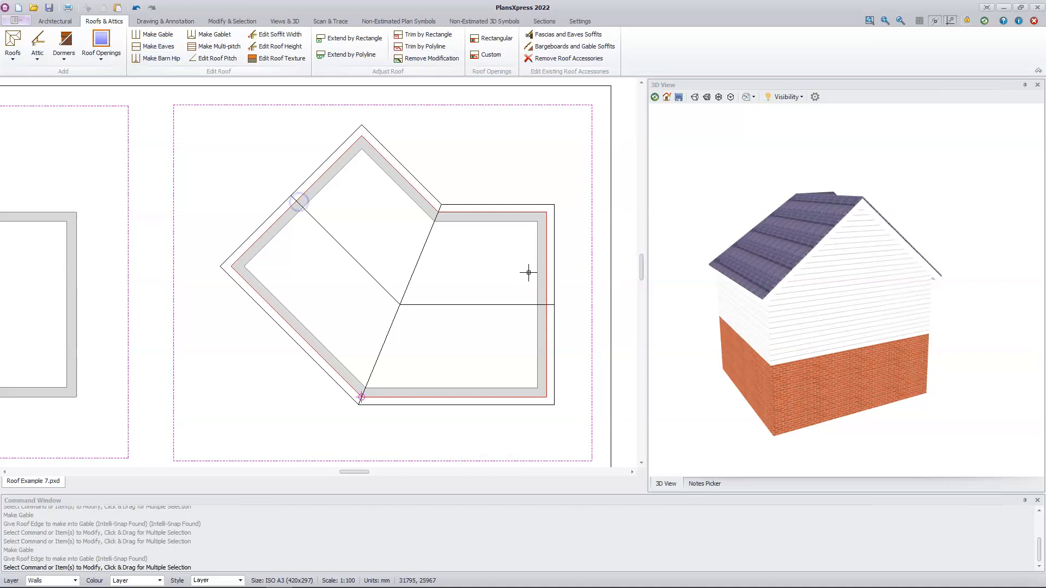
left_click_drag(800, 292, 834, 292)
left_click_drag(689, 303, 801, 306)
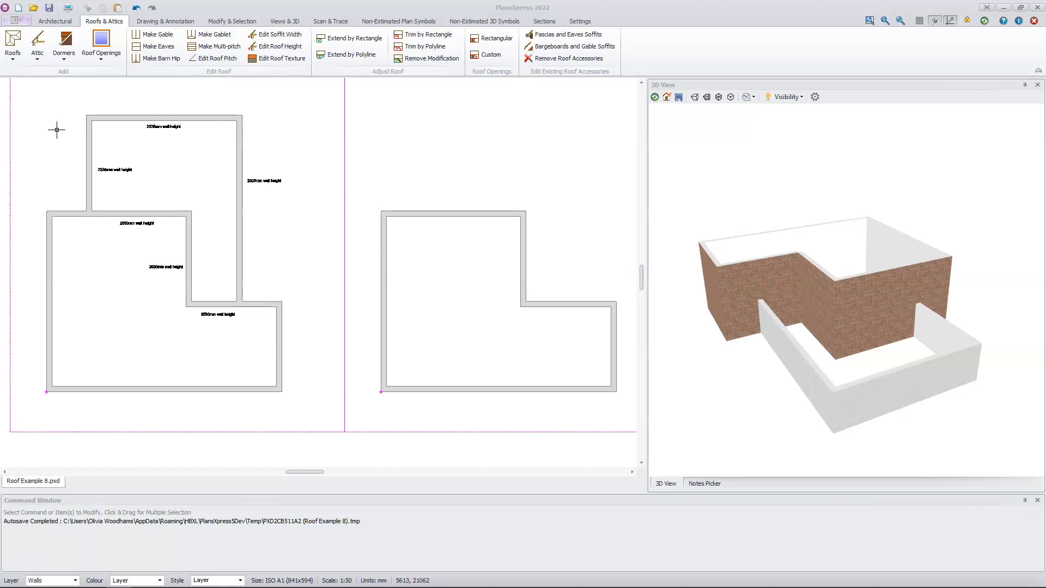
Set up a typical 40 degree hipped cut roof with default dimensions and gablets 1.2 m in from the outside wall, drawn as a rectangular section
left_click(13, 54)
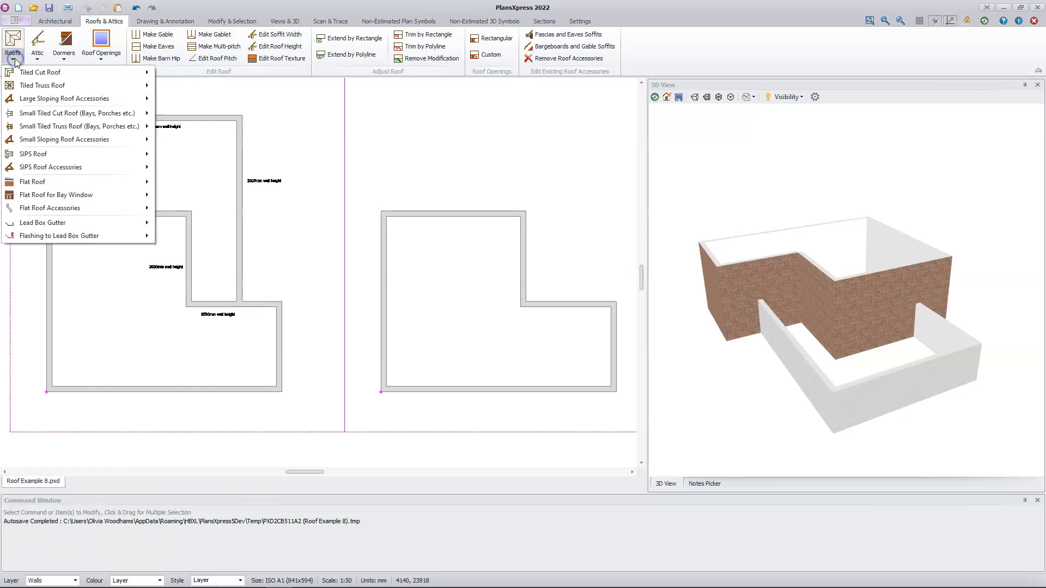
mouse_move(23, 74)
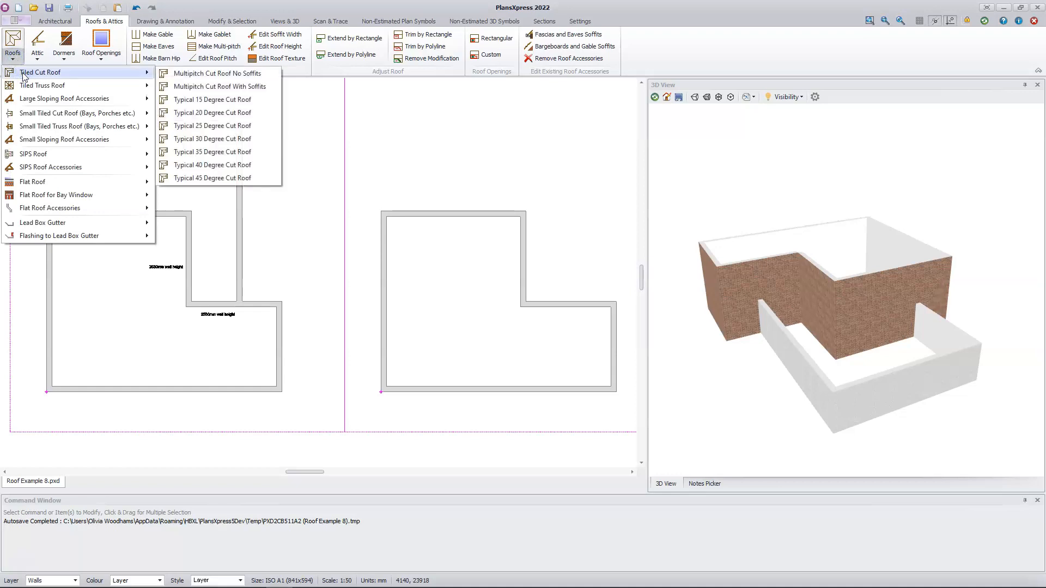
left_click(184, 165)
left_click(184, 160)
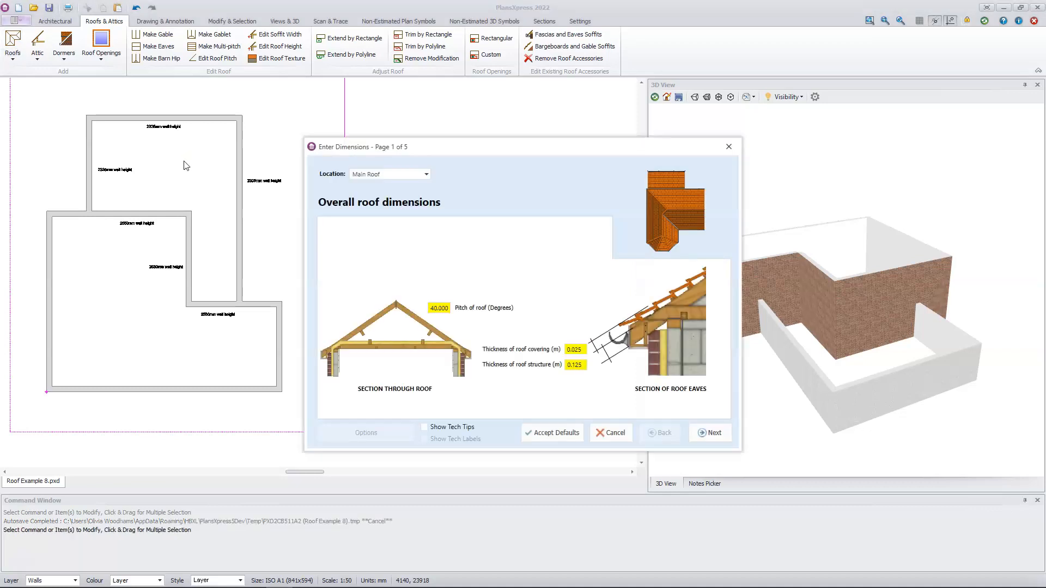
left_click(544, 436)
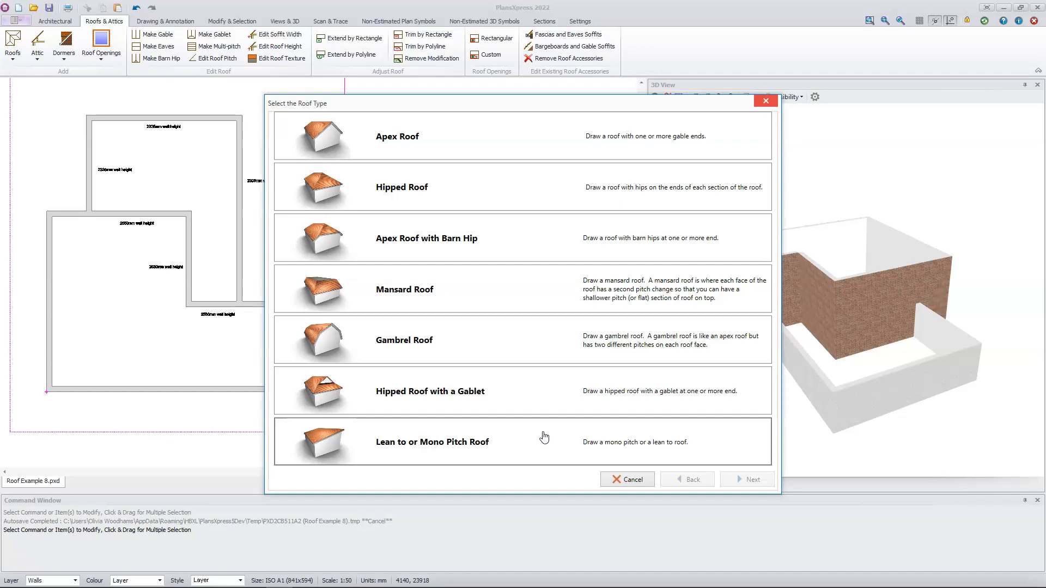
left_click(526, 399)
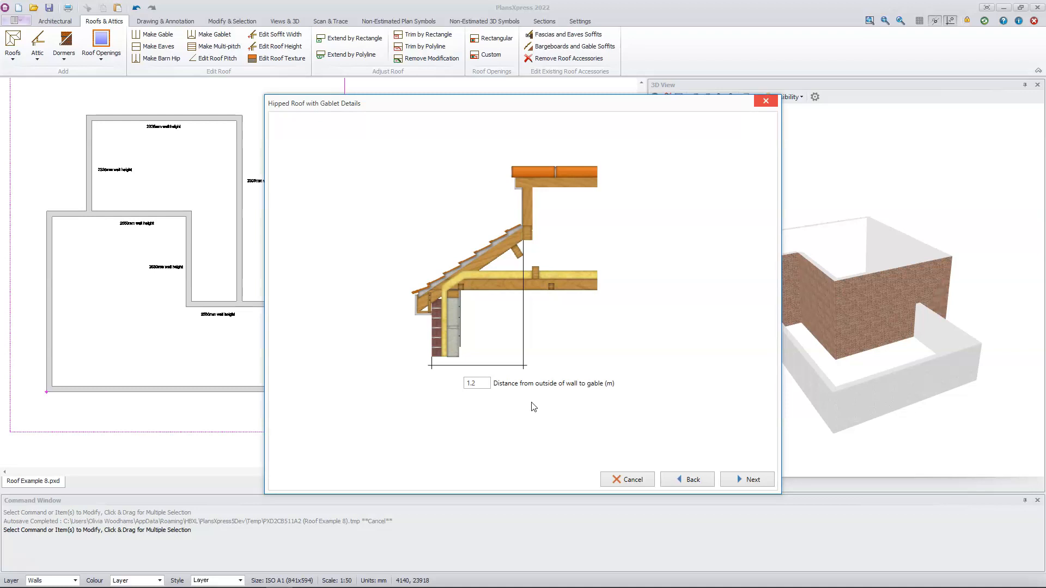
left_click(752, 481)
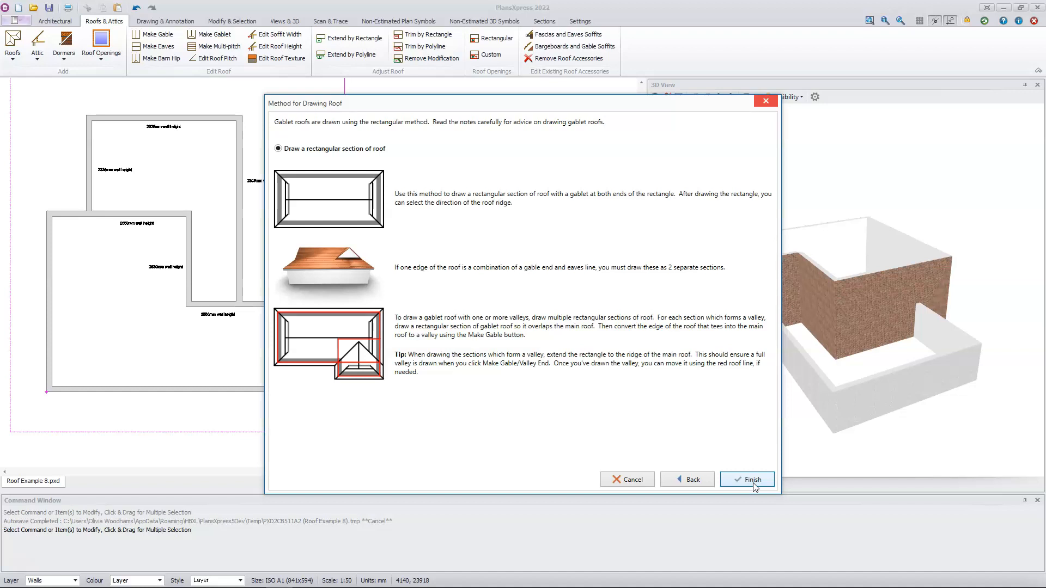
left_click(753, 482)
left_click(752, 480)
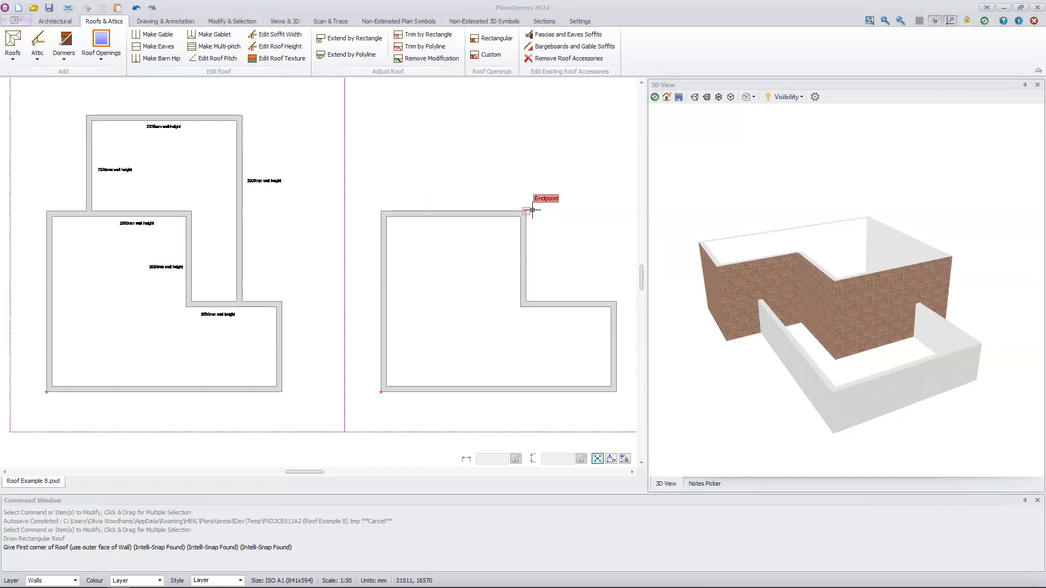
Draw the gablet roof over the main block of the first-floor plan, ridge running up the plan, without additional items
left_click(380, 391)
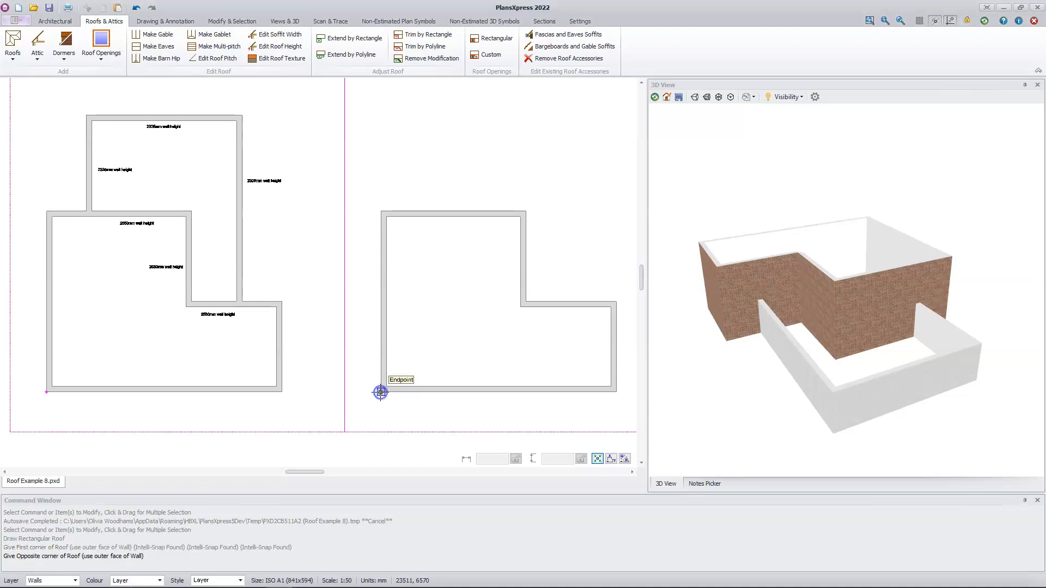
left_click(526, 211)
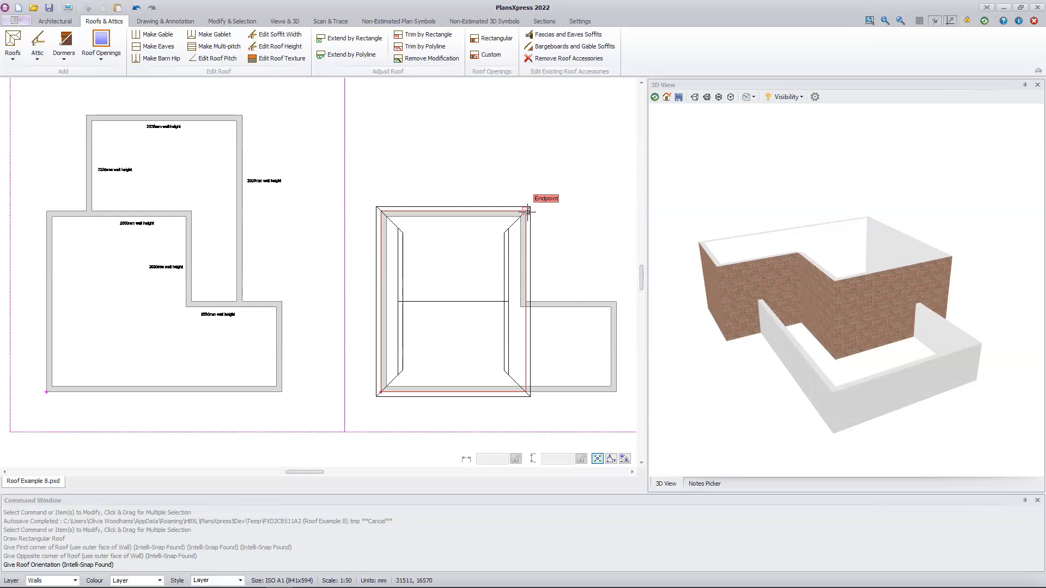
left_click(440, 247)
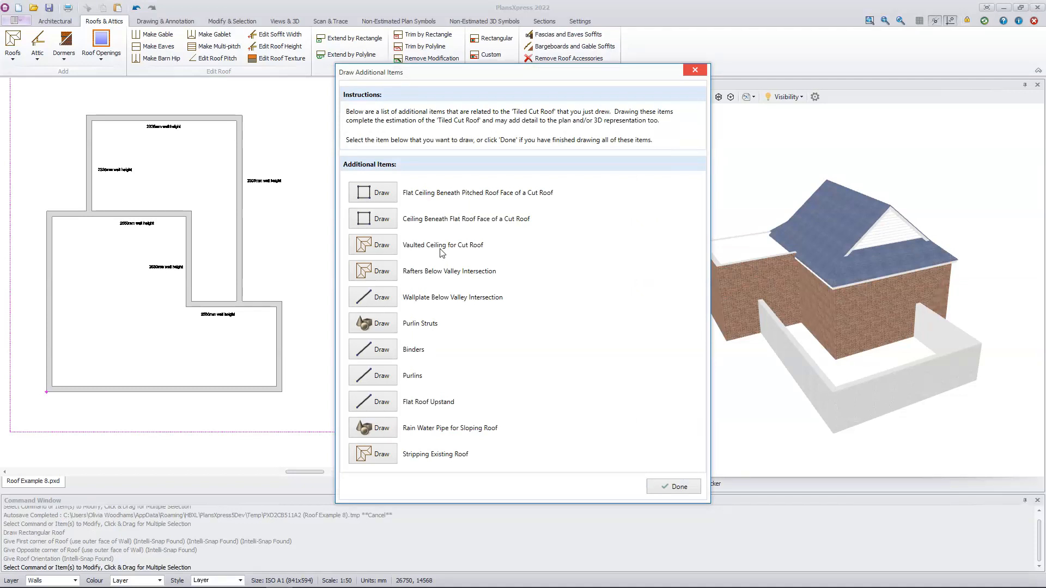
left_click(675, 486)
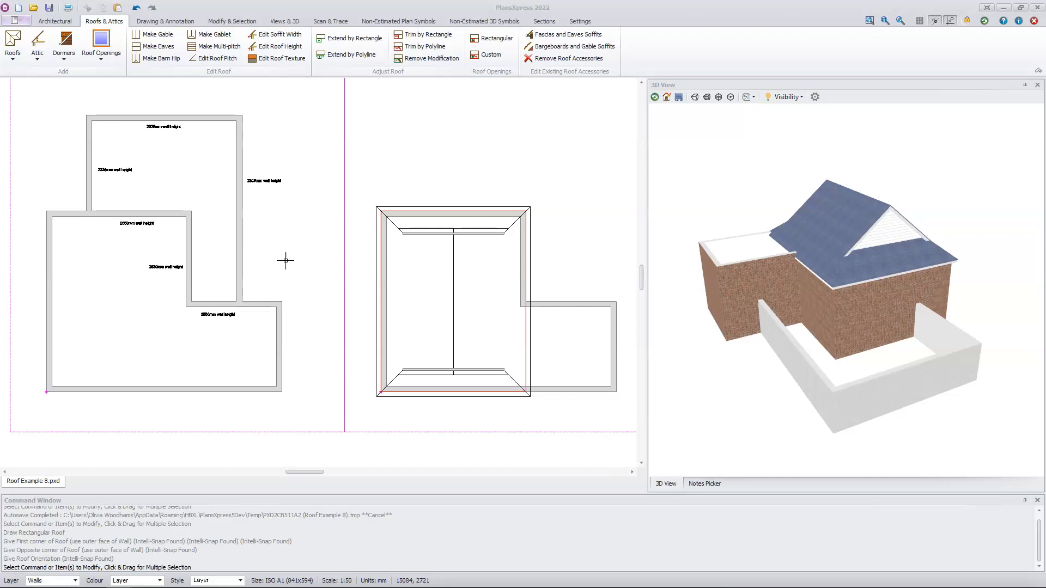
Draw a rectangular apex roof from the side wing's outer corner back to the main ridge line, ridge running across the plan, without additional items
left_click(13, 44)
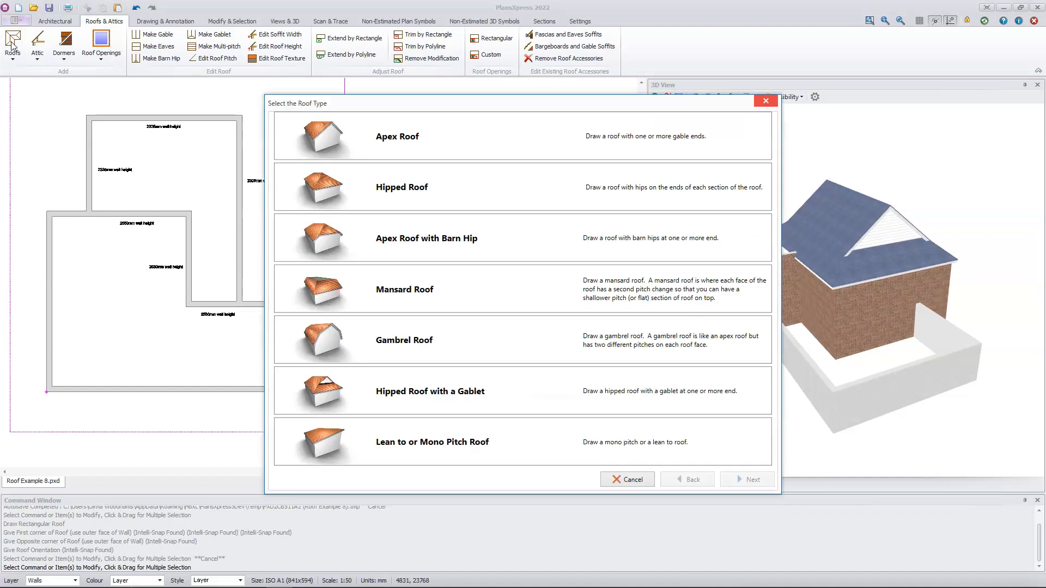
left_click(487, 141)
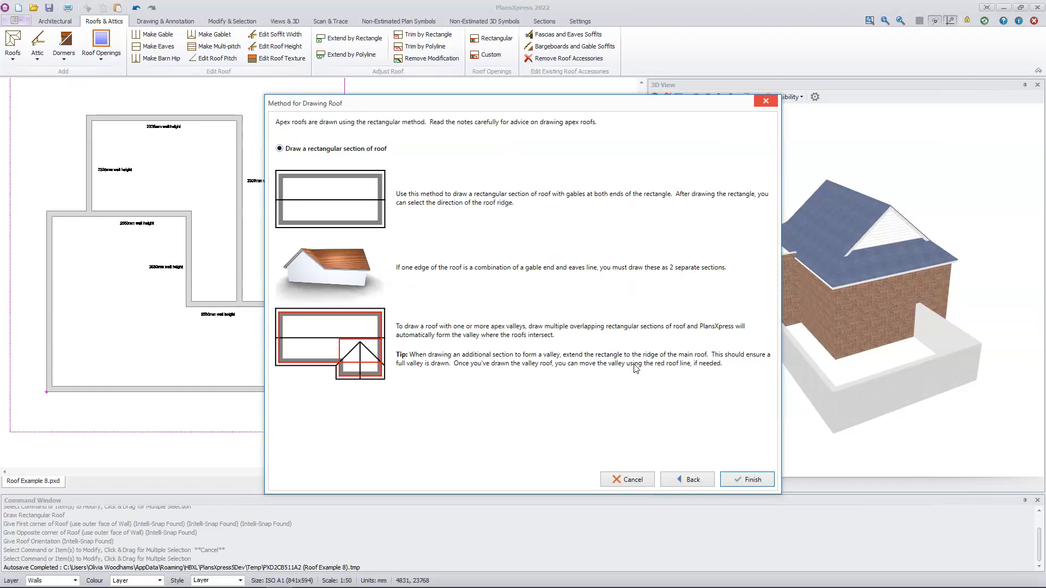
left_click(748, 480)
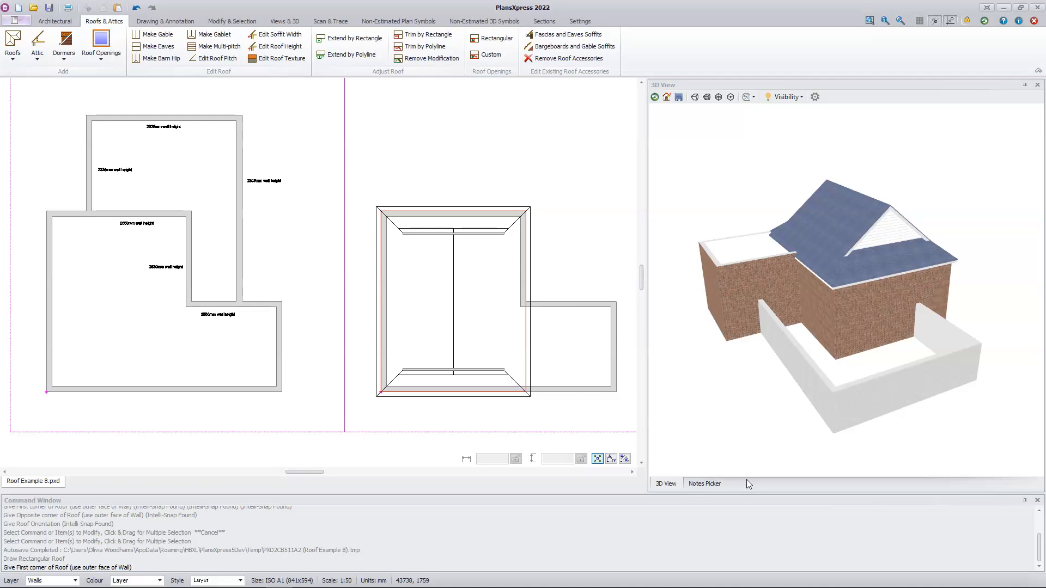
left_click(616, 301)
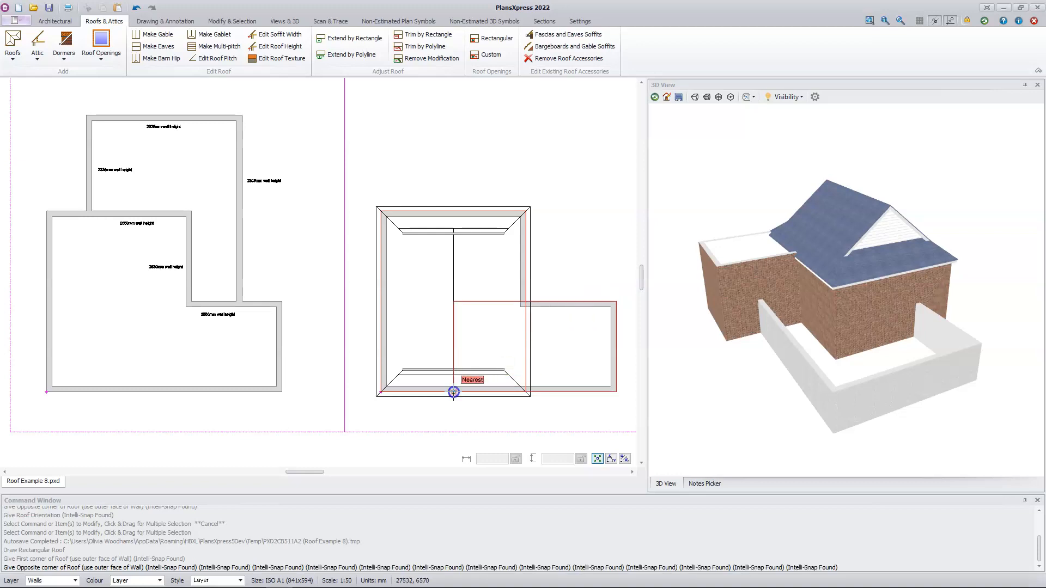
left_click(453, 392)
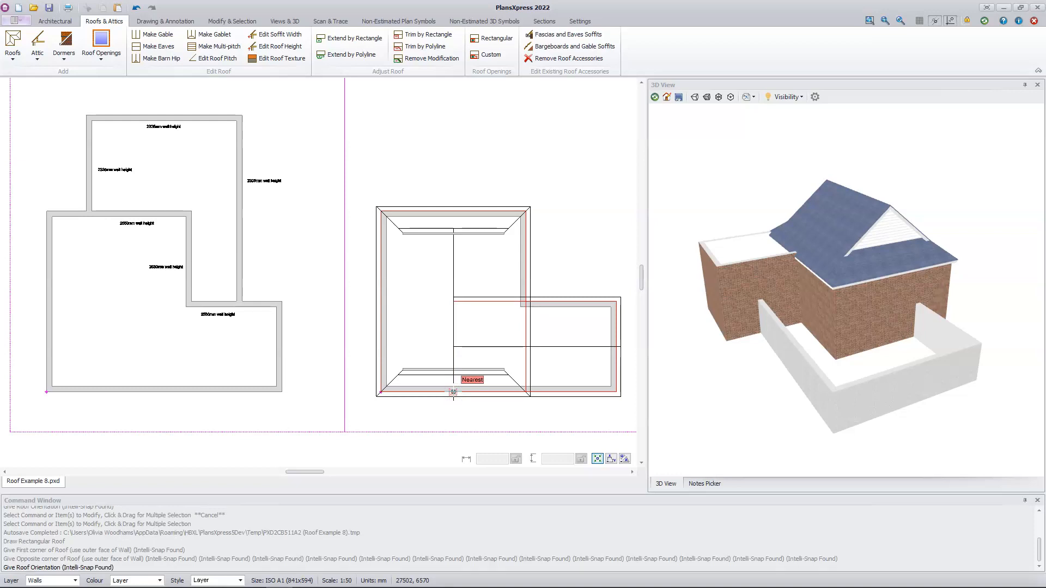
left_click(587, 341)
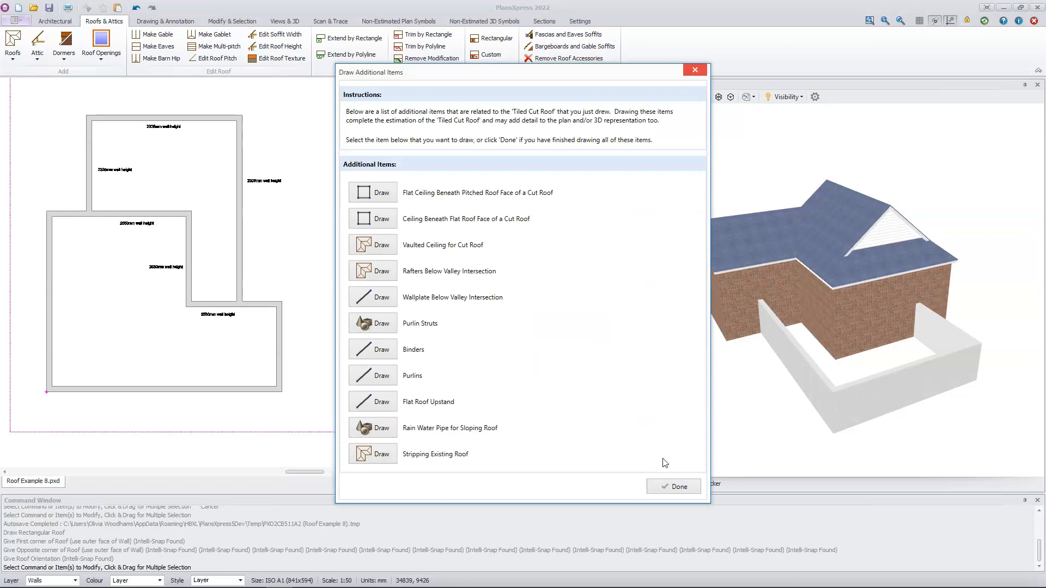
left_click(678, 487)
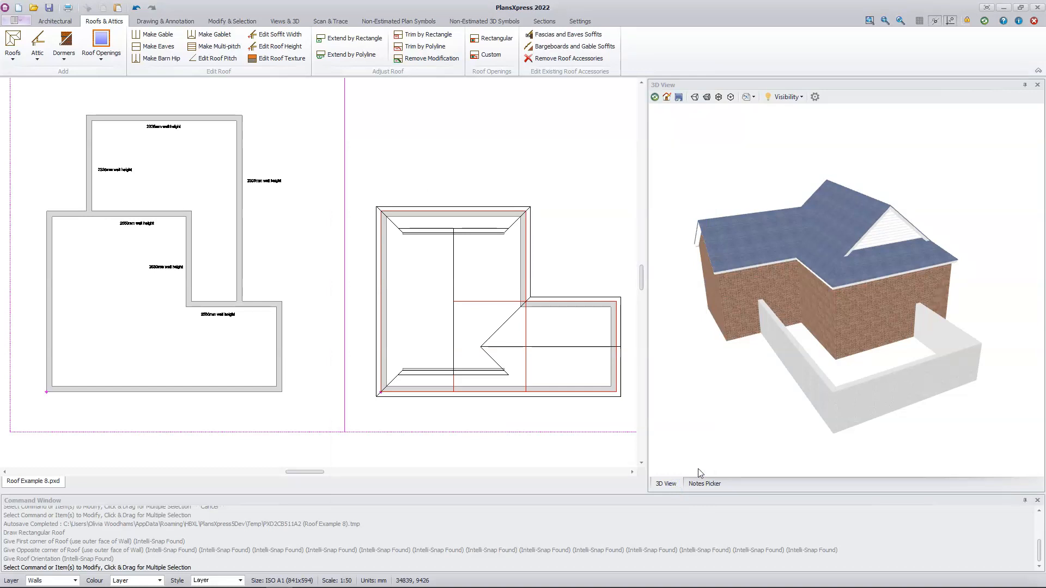
scroll(824, 269, "up", 3)
scroll(823, 270, "up", 2)
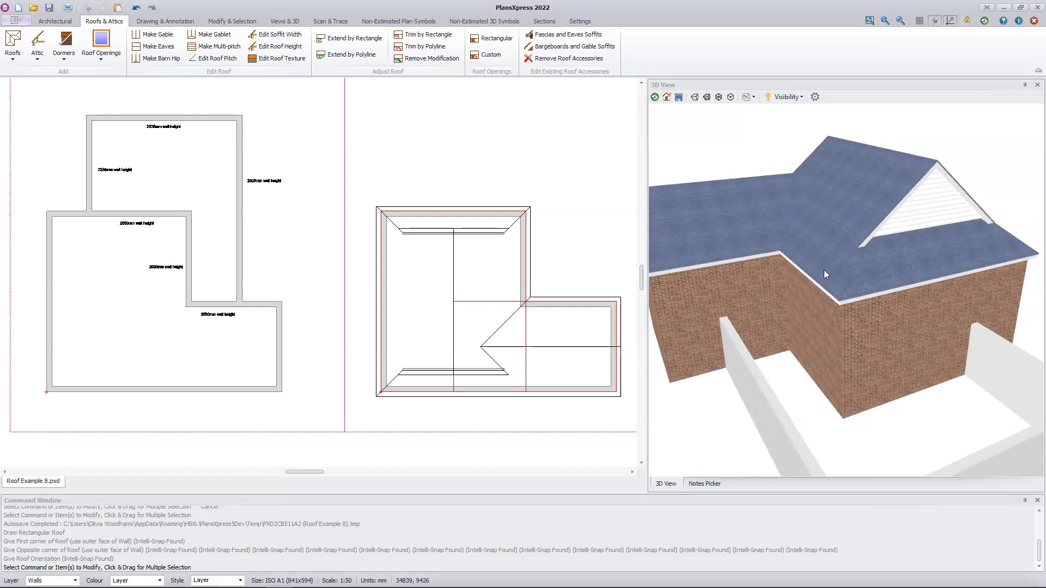
scroll(822, 272, "down", 4)
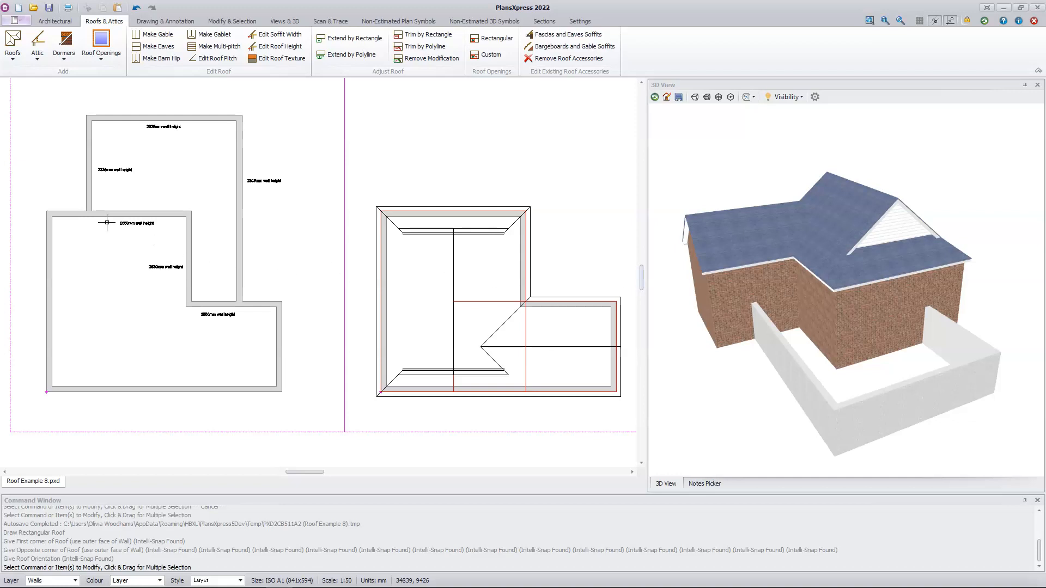
Set up a typical 25 degree hipped cut roof with default dimensions, using the rectangular section method, for the ground-floor extension
mouse_move(184, 297)
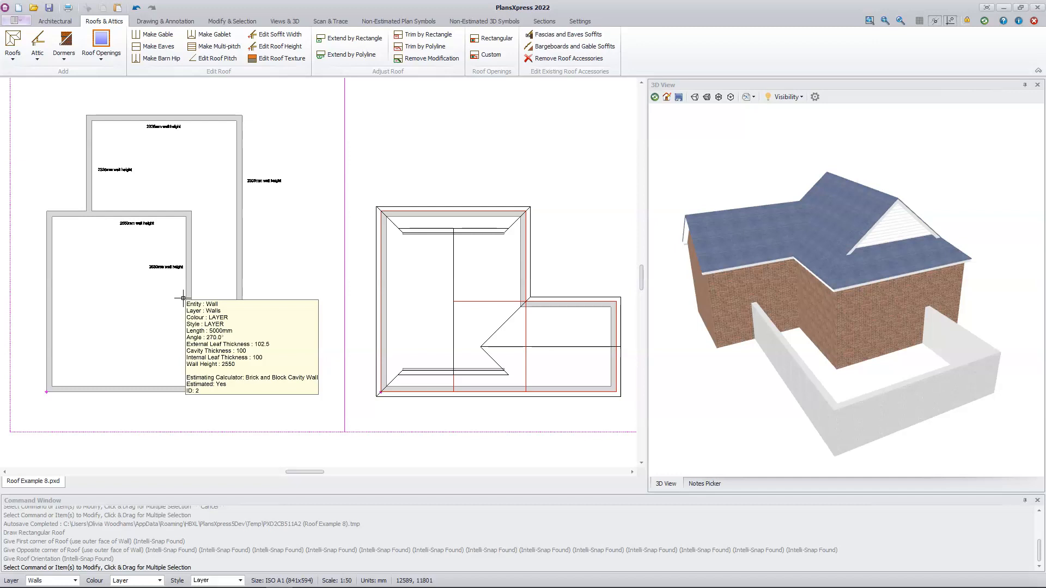
left_click(12, 54)
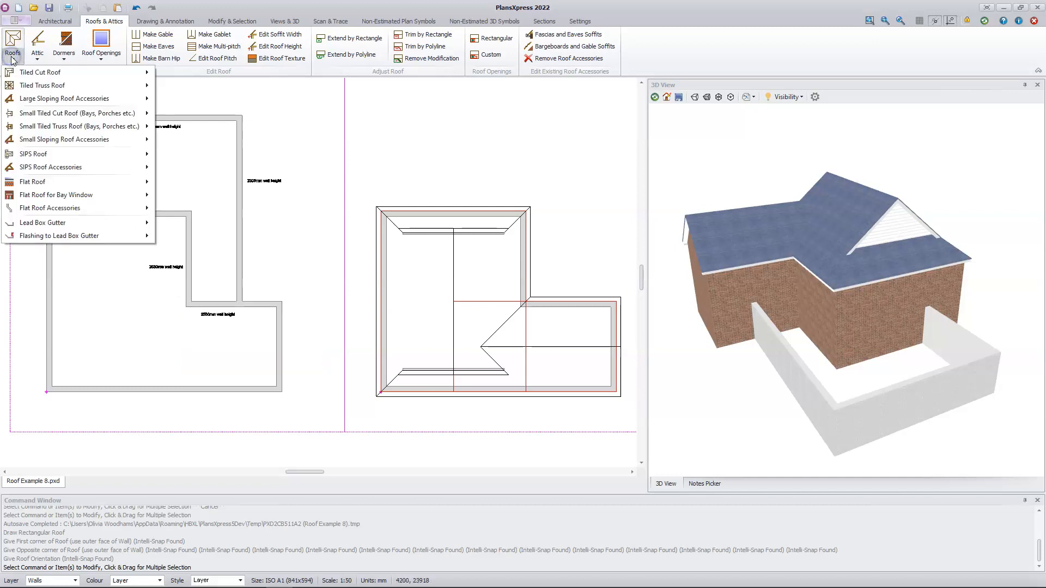
mouse_move(91, 75)
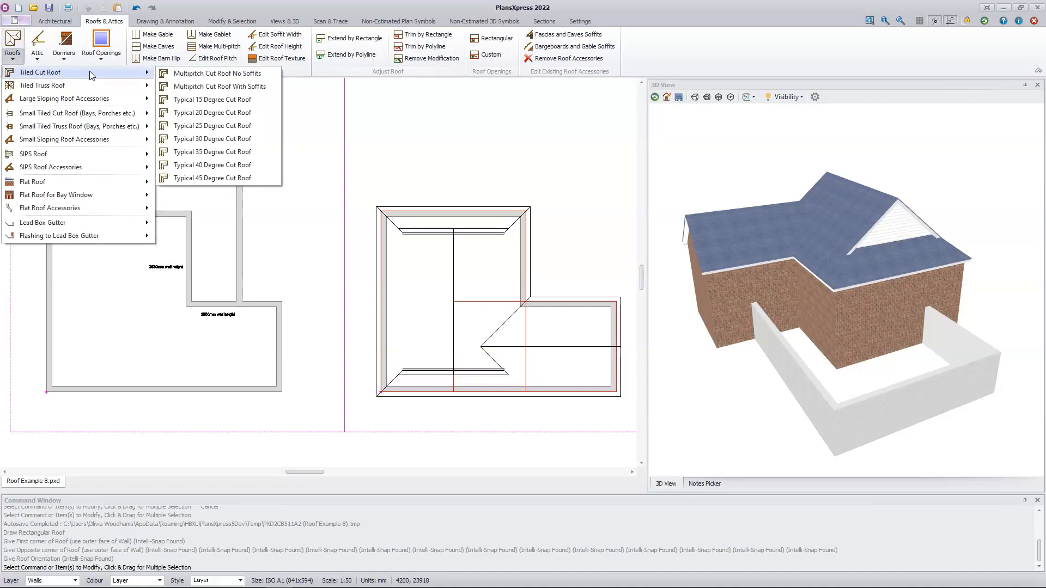
left_click(209, 126)
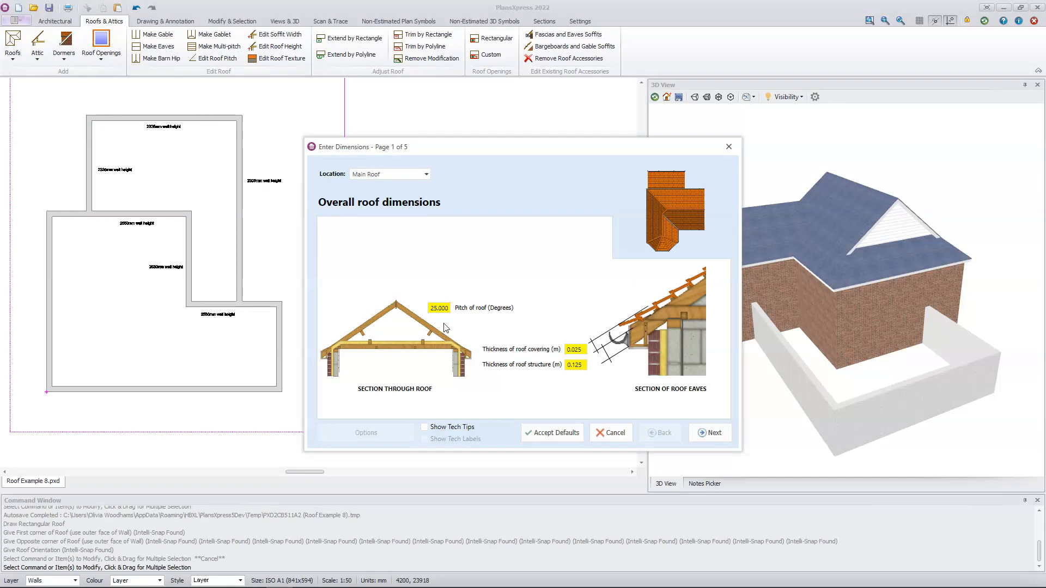
left_click(536, 434)
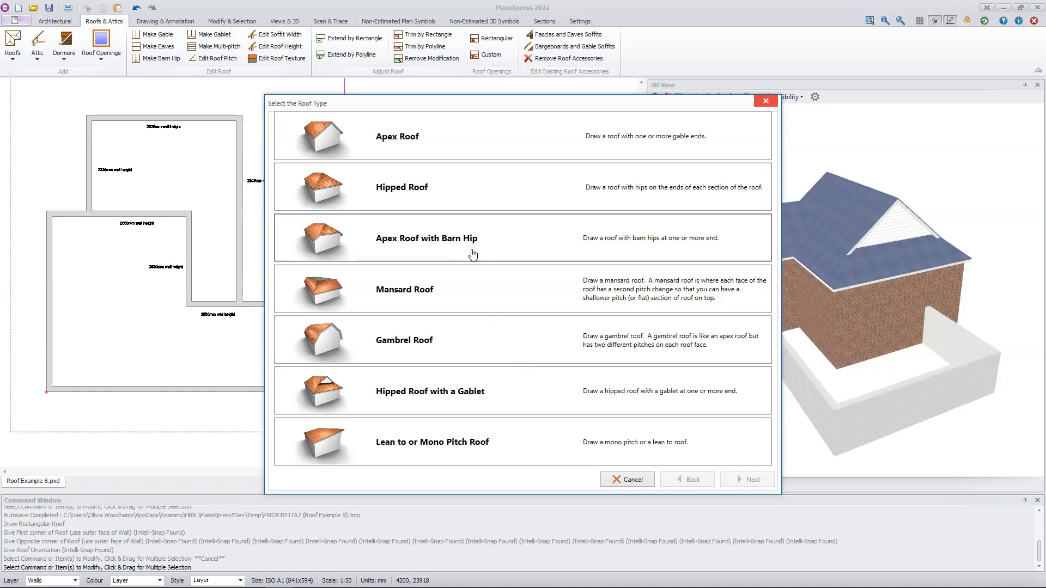
left_click(454, 197)
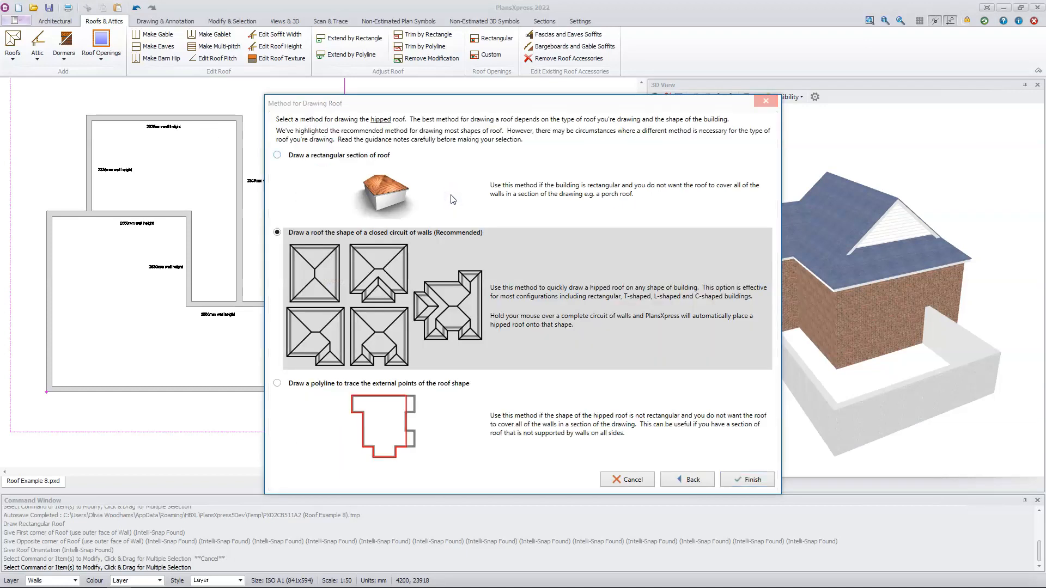
left_click(358, 157)
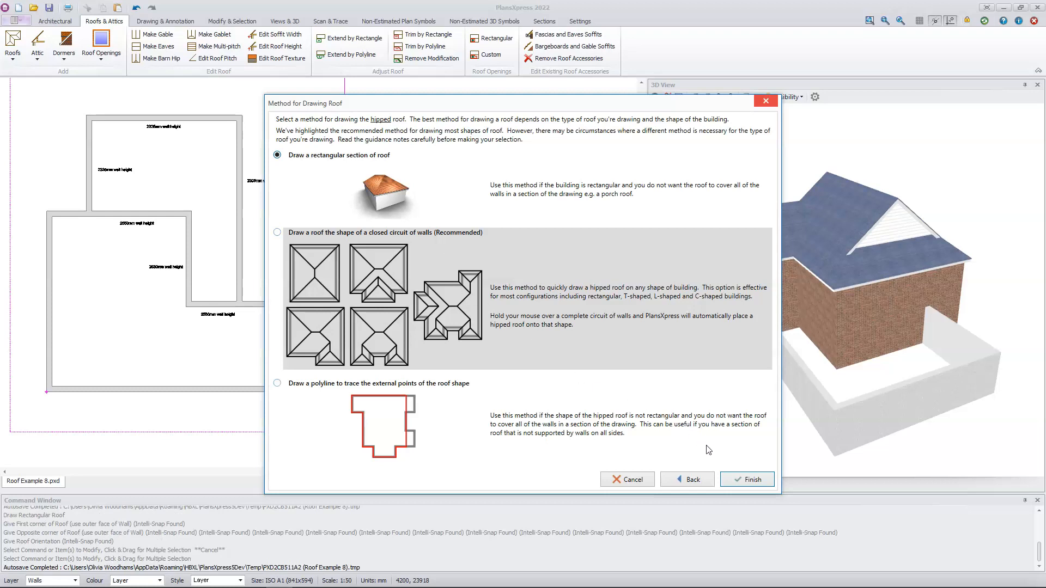
left_click(751, 479)
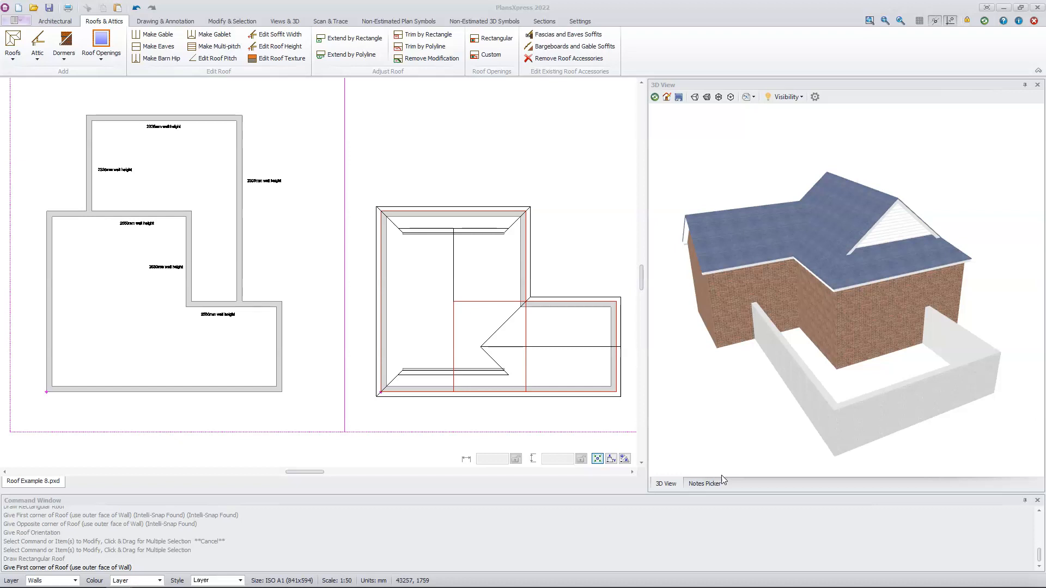
Draw the hipped roof from the extension's upper-left outer corner to its lower-right junction with the main building, without additional items
left_click(81, 113)
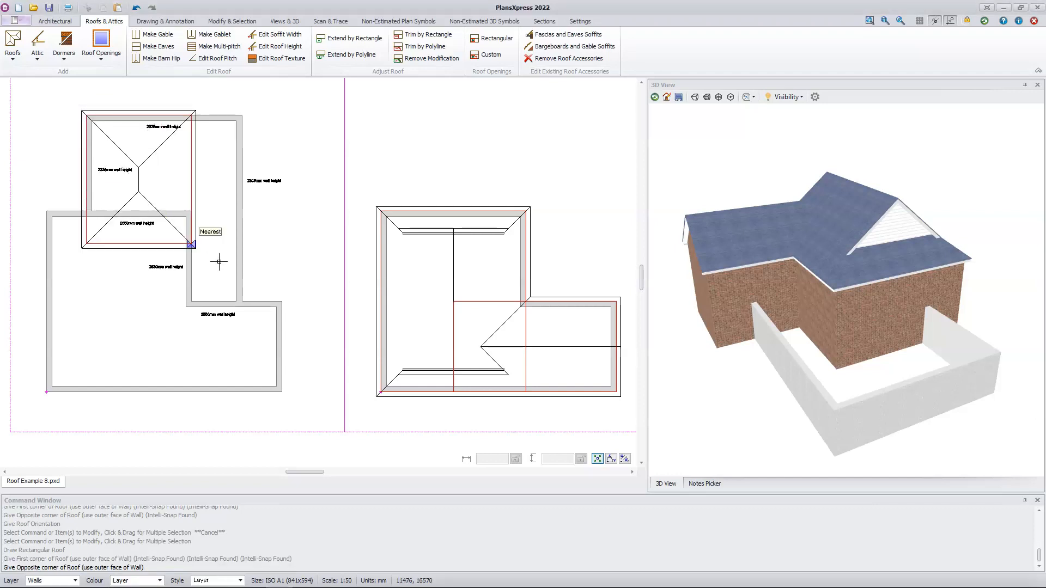
left_click(242, 300)
left_click(244, 305)
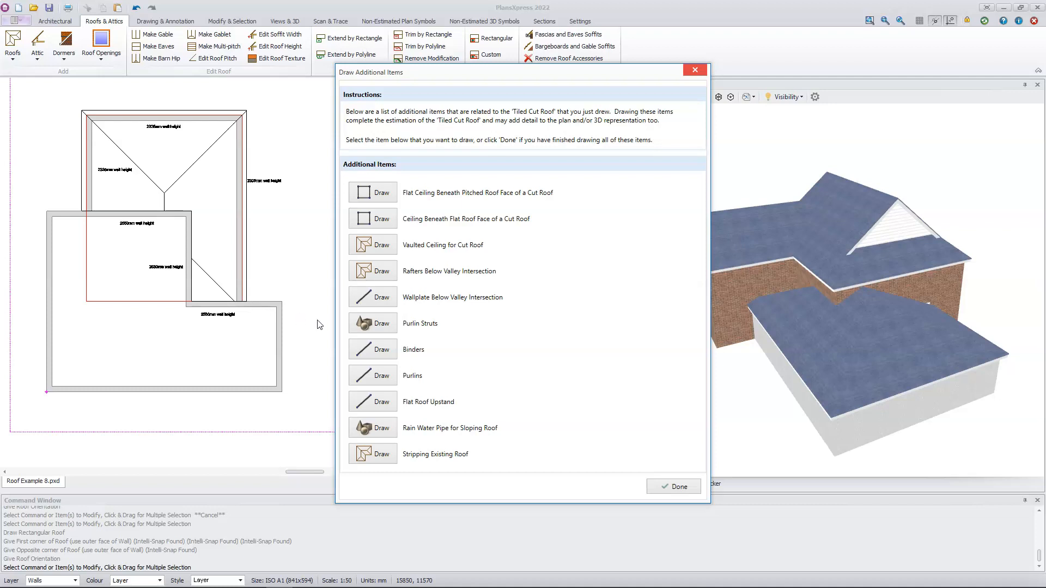
left_click(686, 489)
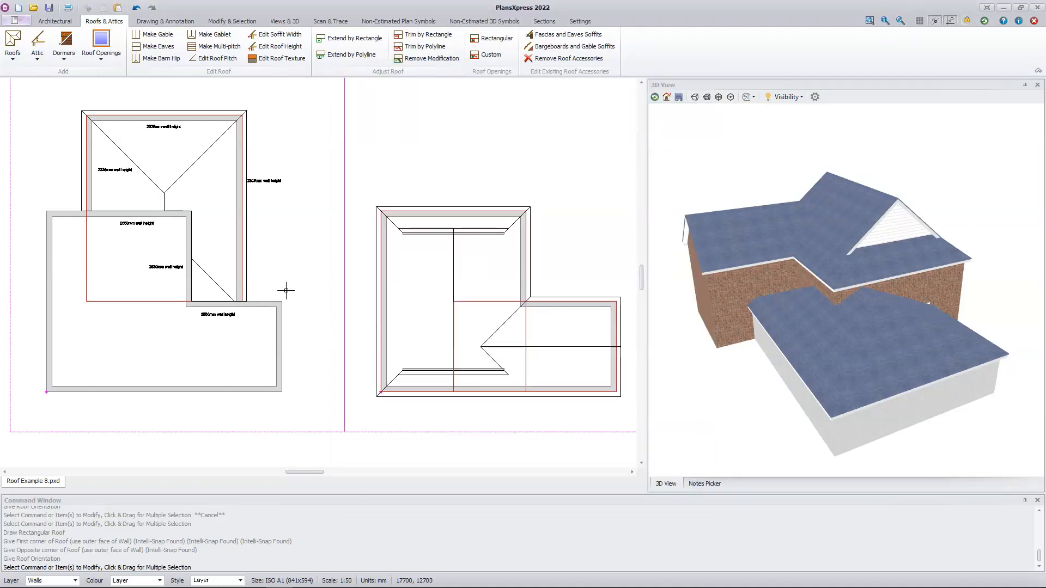
Make the extension roof's lower edge, where it meets the main building's wall, into a gable
left_click_drag(797, 423, 829, 402)
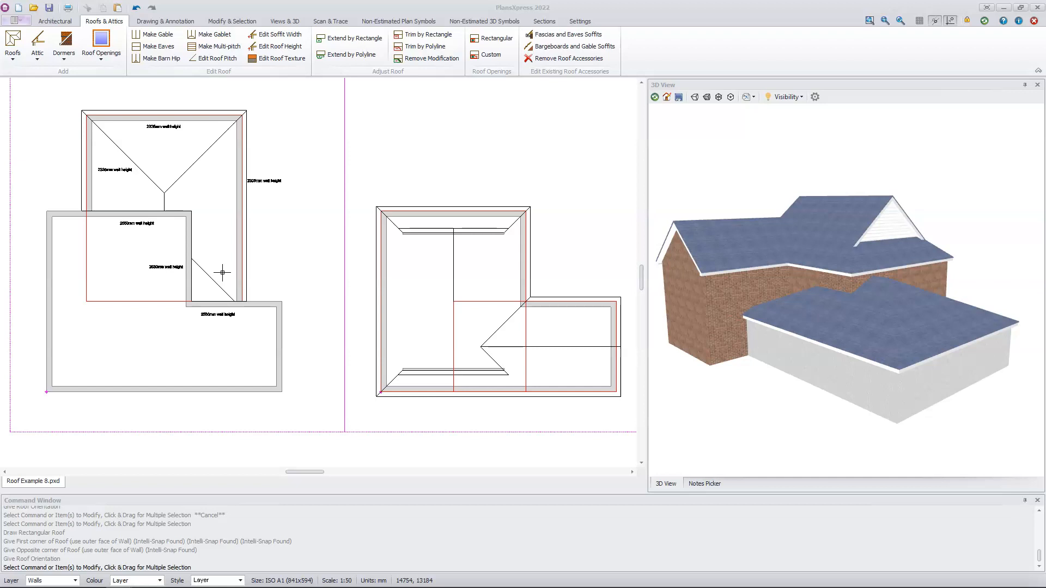
left_click(152, 36)
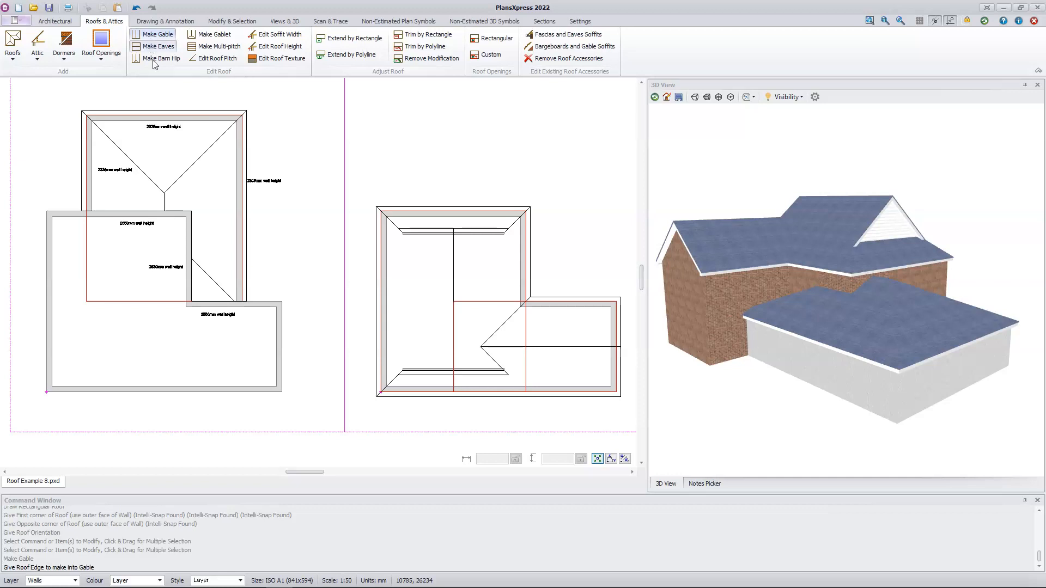
left_click(215, 301)
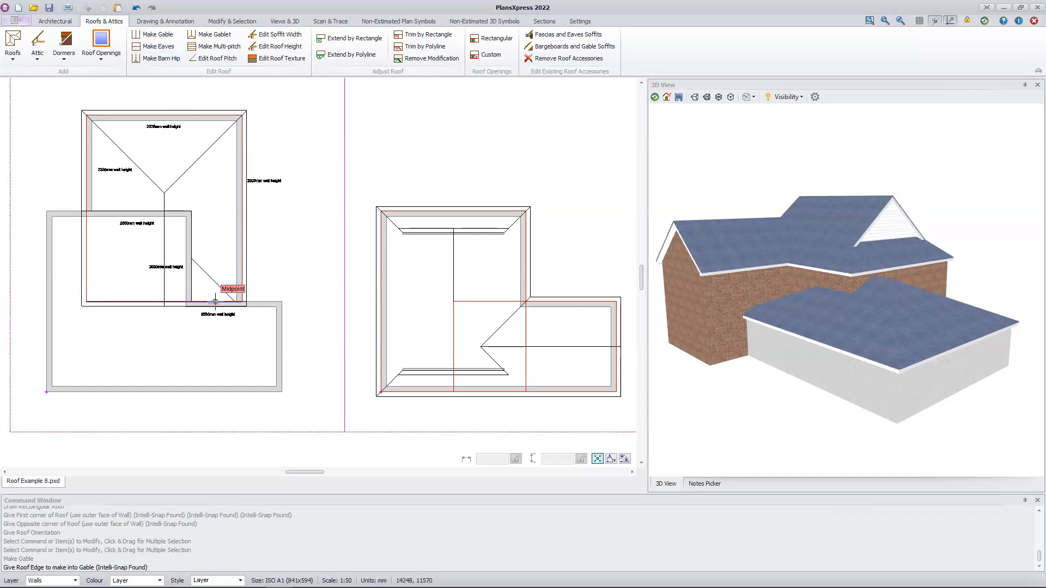
left_click(215, 302)
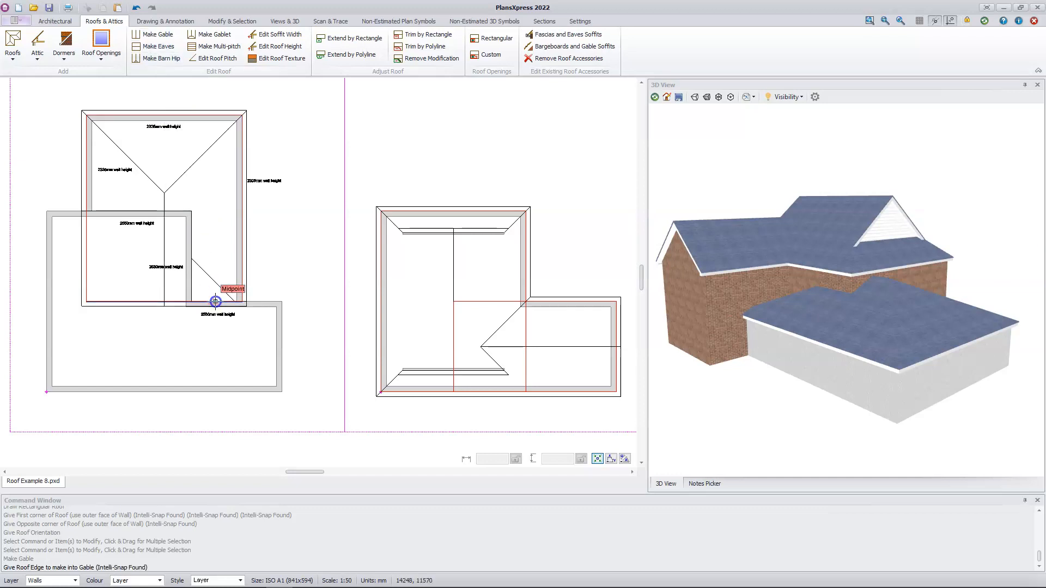